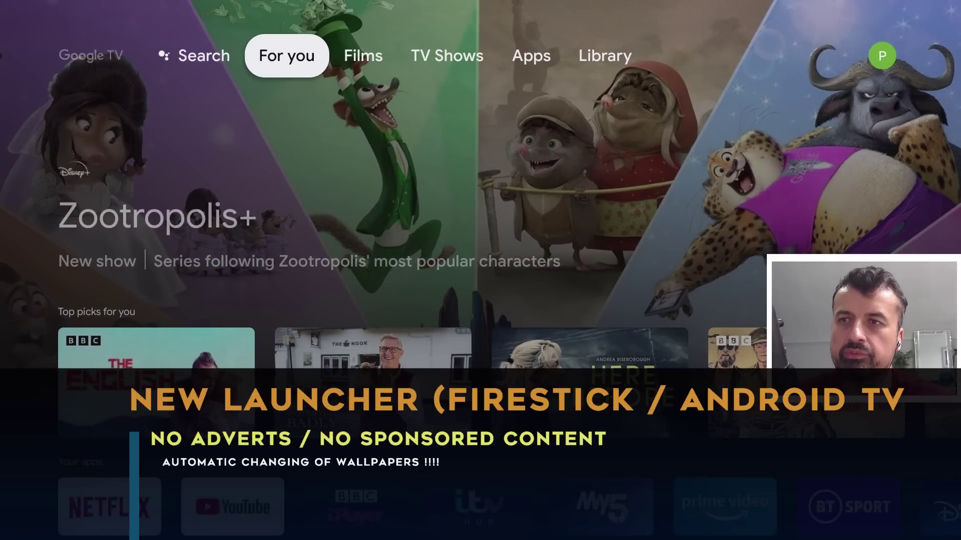
Browse the featured banners on the Google TV home screen
key("Down")
key("Right")
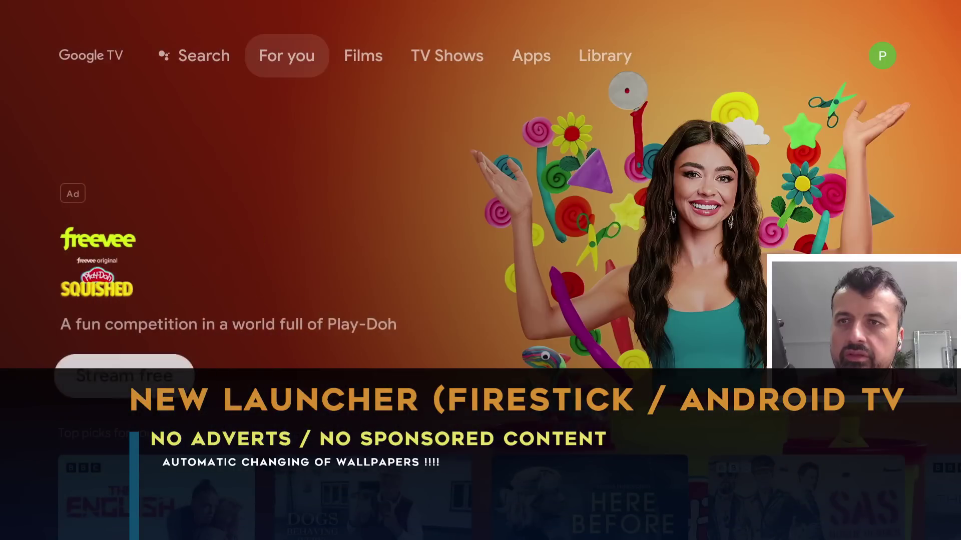
key("Right")
key("Right")
key("Right")
key("Right")
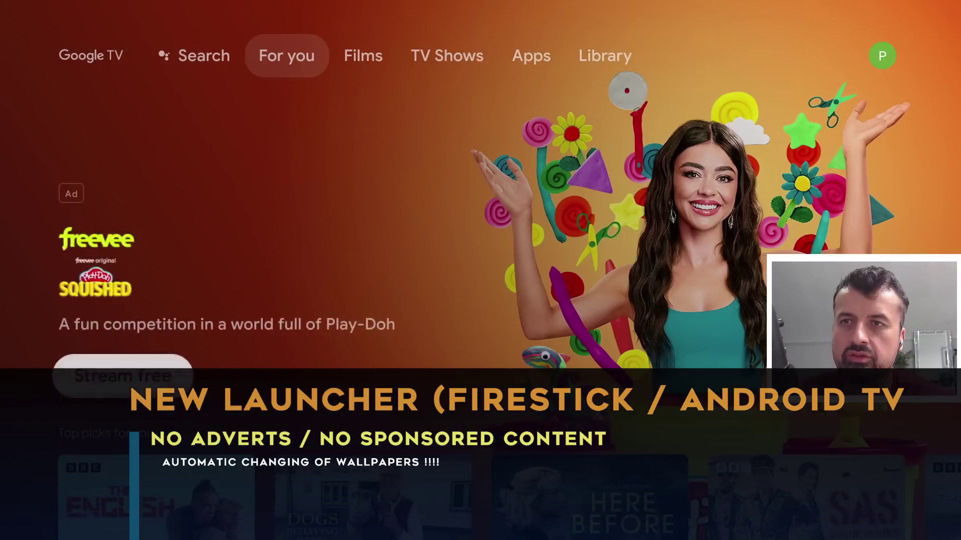
key("Right")
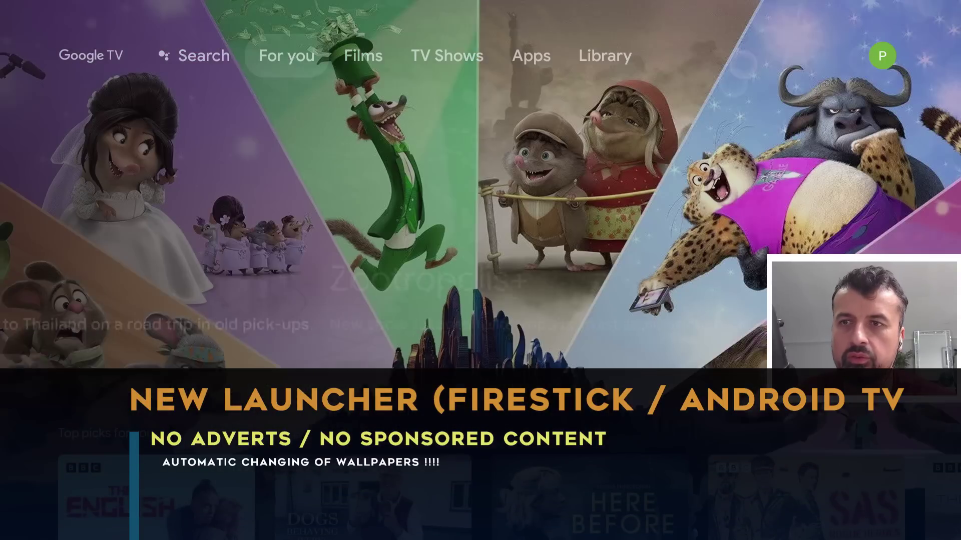
Look through the Top picks for you and Your apps rows of the Google TV home screen
key("Down")
key("Right")
key("Right")
key("Right")
key("Right")
key("Right")
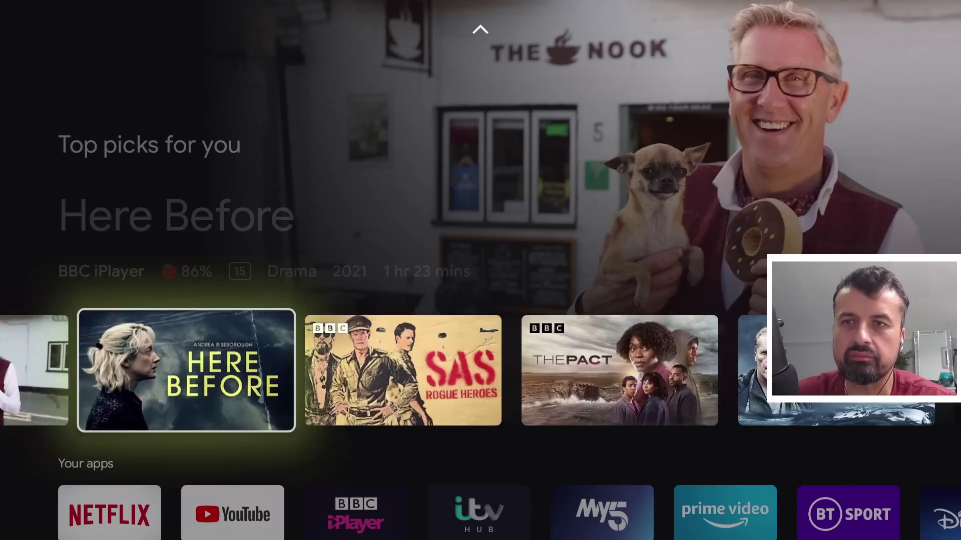
key("Down")
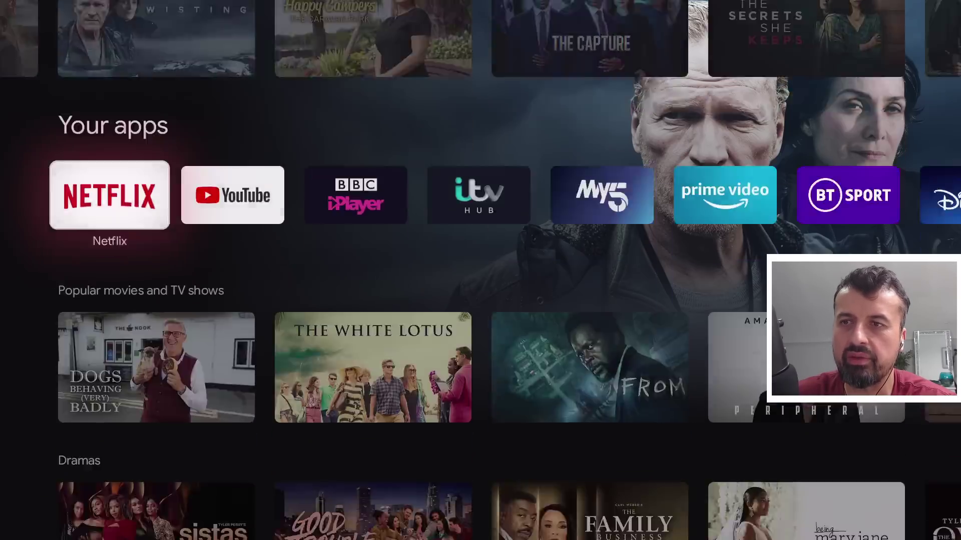
key("Right")
key("Right")
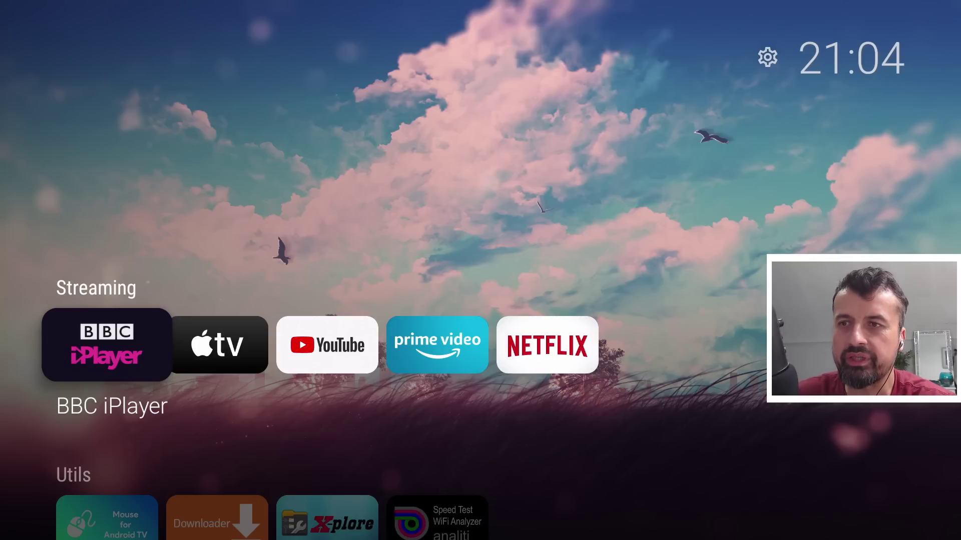
Look through the Streaming, Utils and Games categories on the Projectivy Launcher home screen
key("Down")
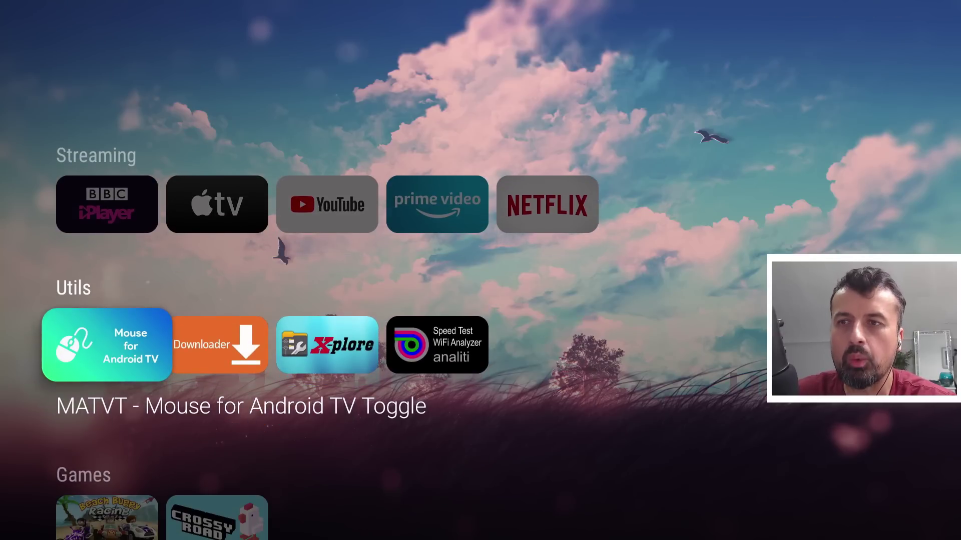
key("Down")
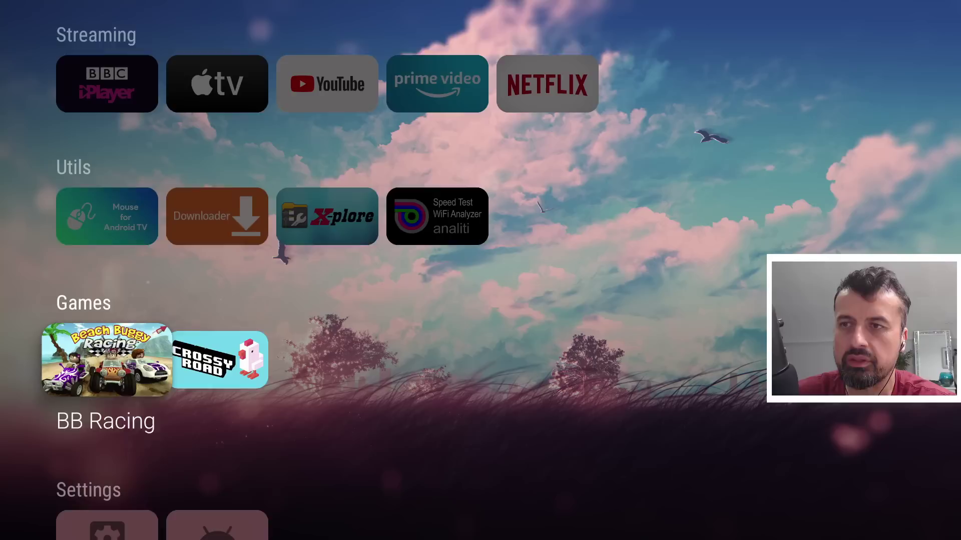
key("Up")
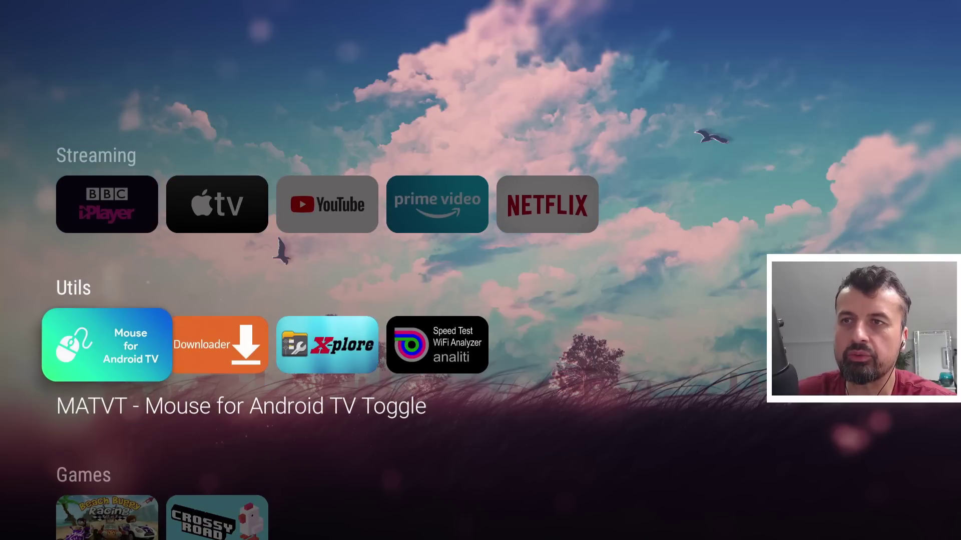
key("Right")
key("Up")
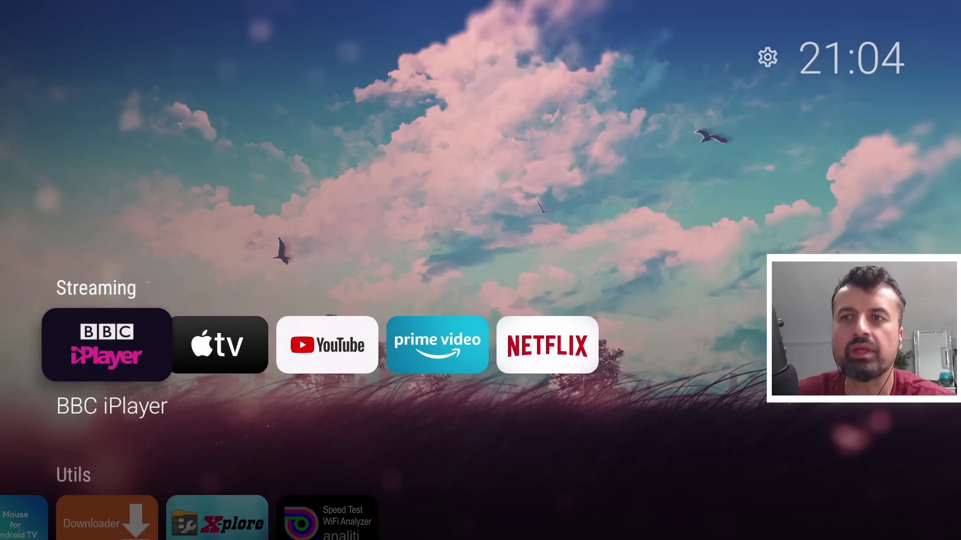
Set the launcher wallpaper to Random Reddit "Earth" in the Projectivy Launcher settings
key("Menu")
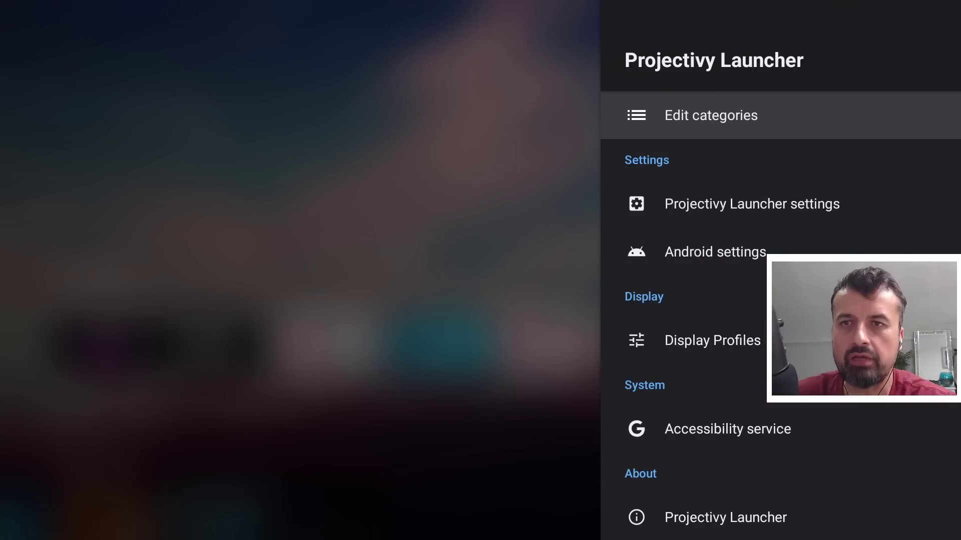
key("Down")
key("Down")
key("Up")
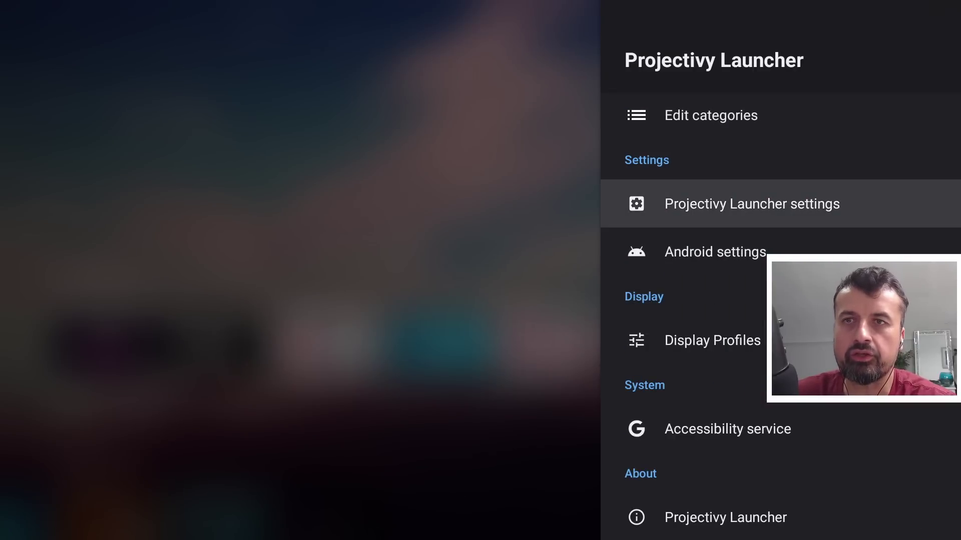
key("Return")
key("Return")
key("Return")
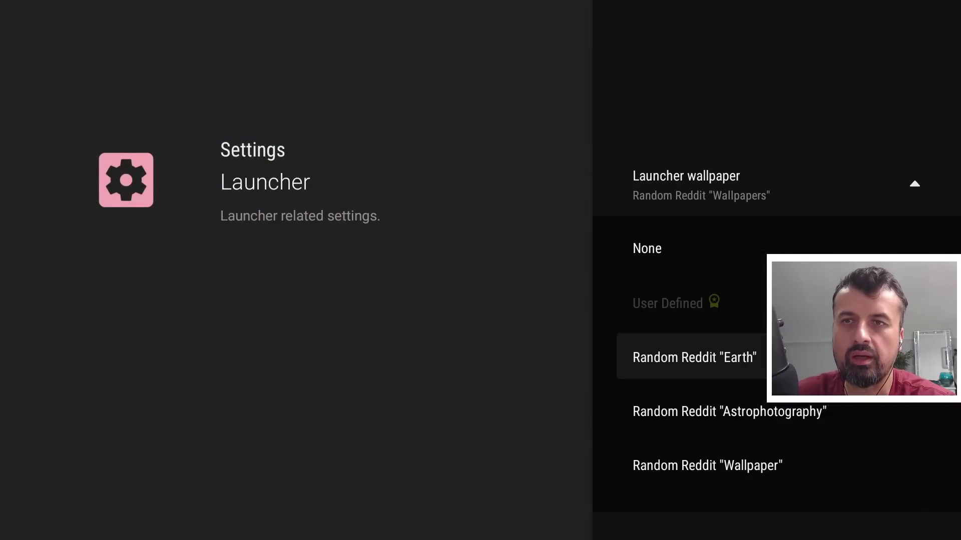
key("Return")
key("Escape")
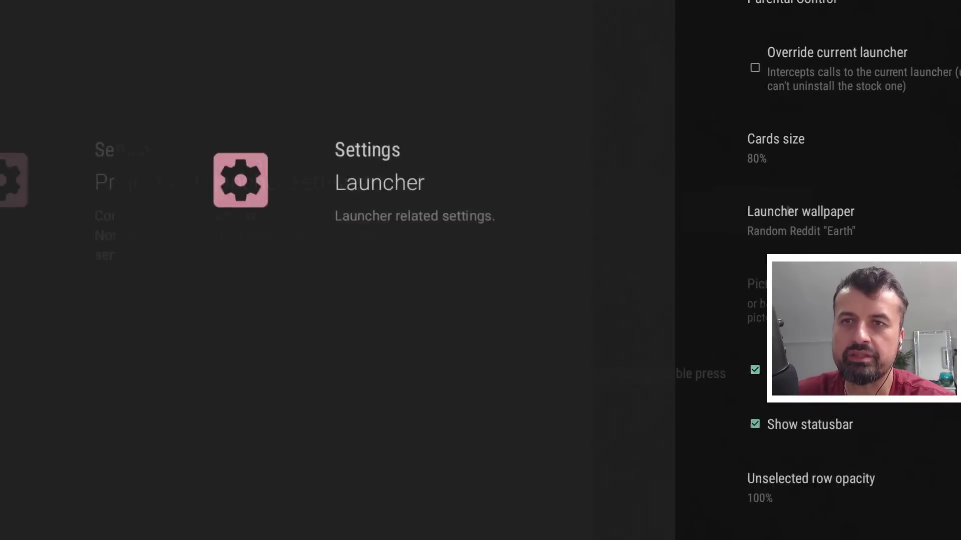
key("Escape")
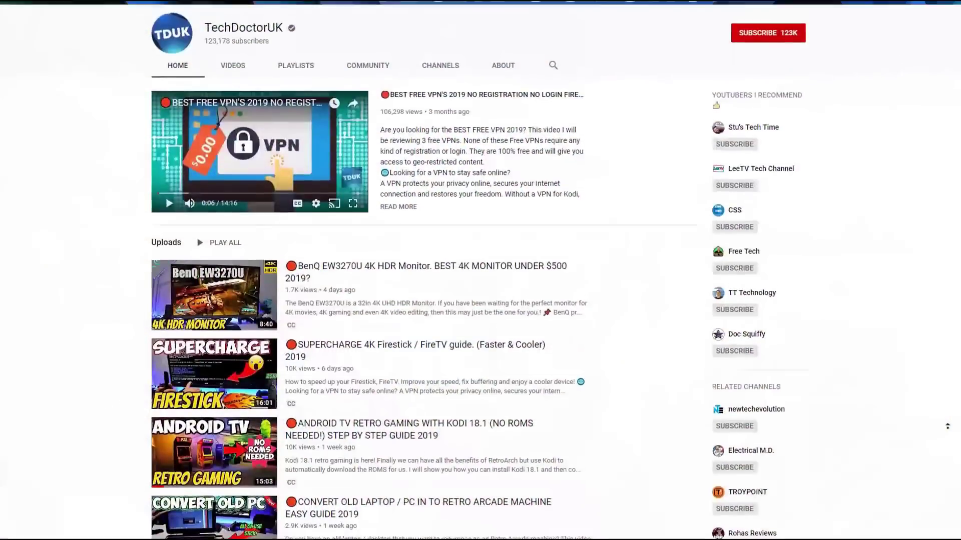
On YouTube, subscribe to the TechDoctorUK channel and open its notification options
scroll(947, 426, "up", 3)
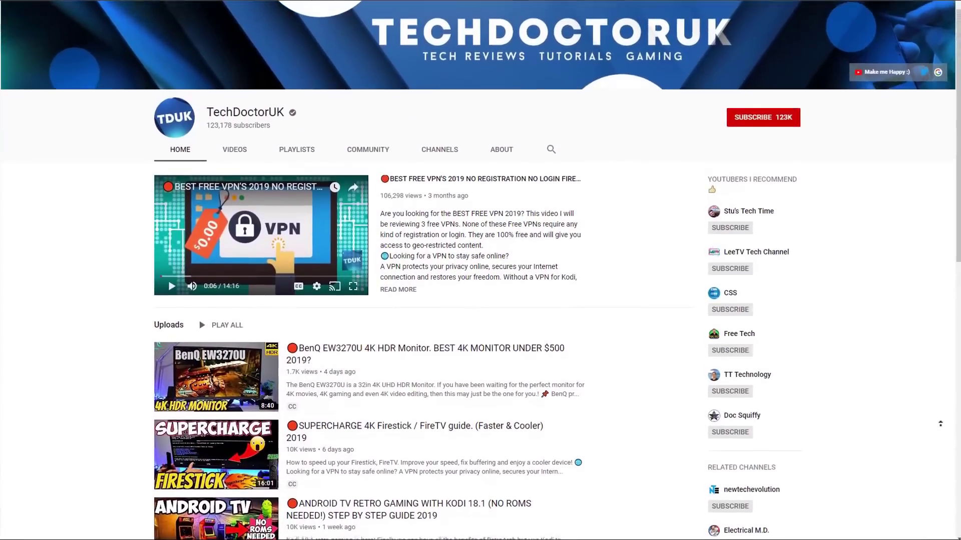
scroll(941, 423, "up", 2)
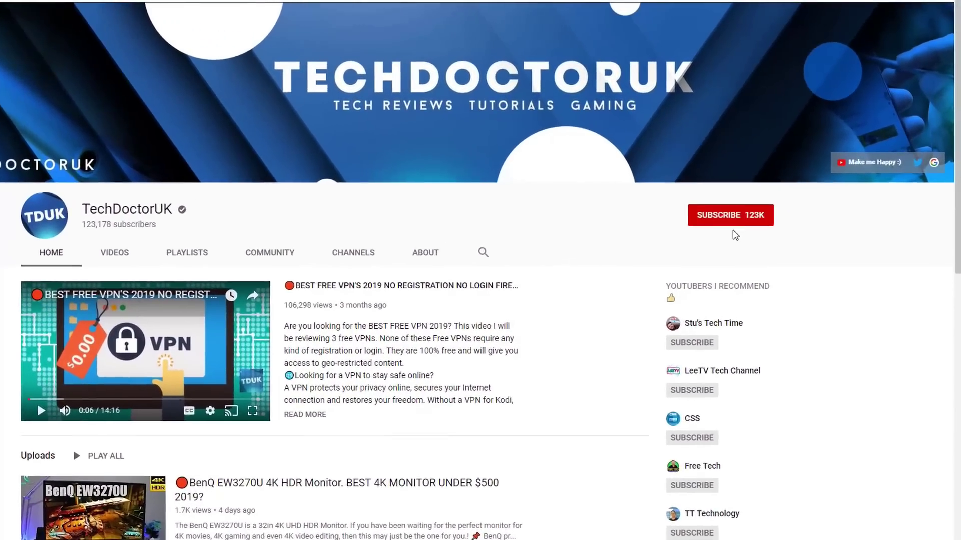
left_click(738, 221)
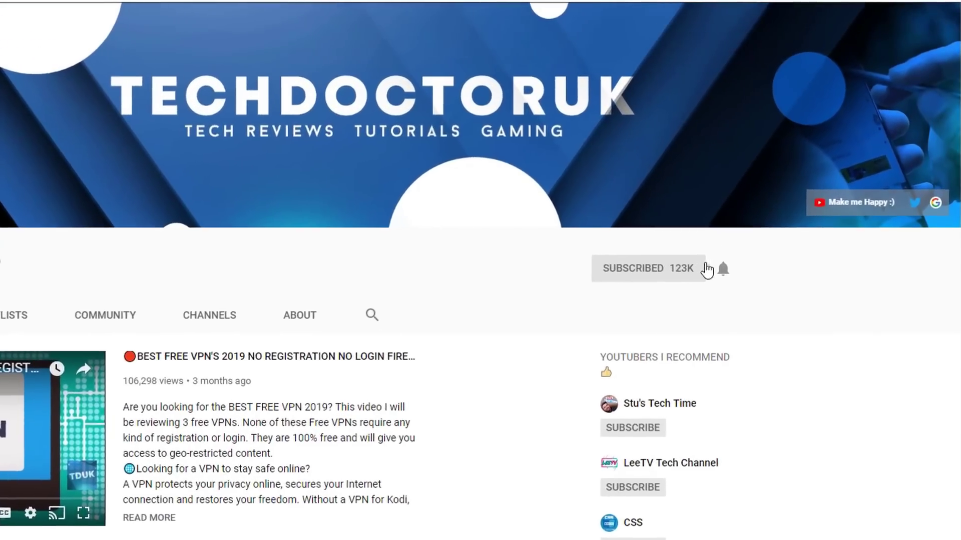
left_click(723, 269)
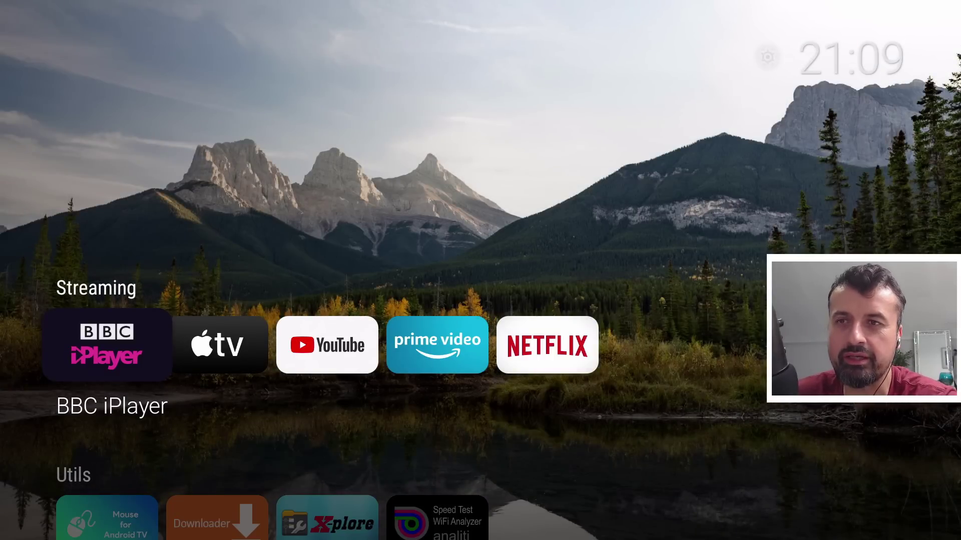
key("Down")
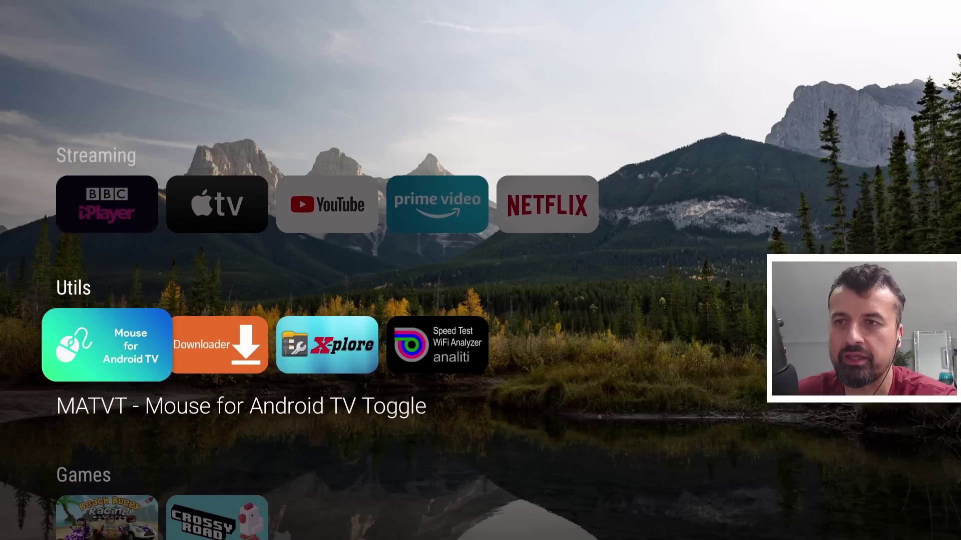
key("Up")
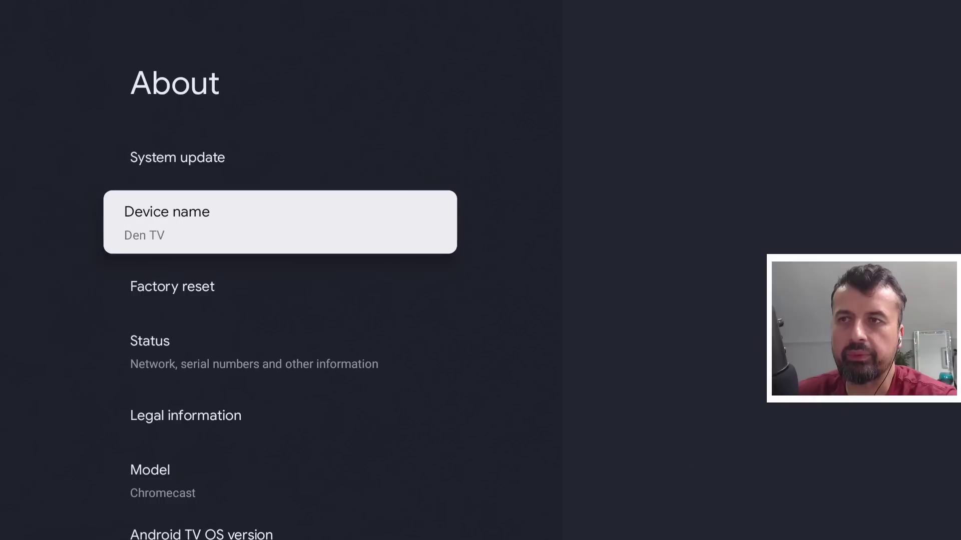
Check the Android TV OS version in the device's About information
key("Down")
key("Down")
key("Down")
key("Down")
key("Down")
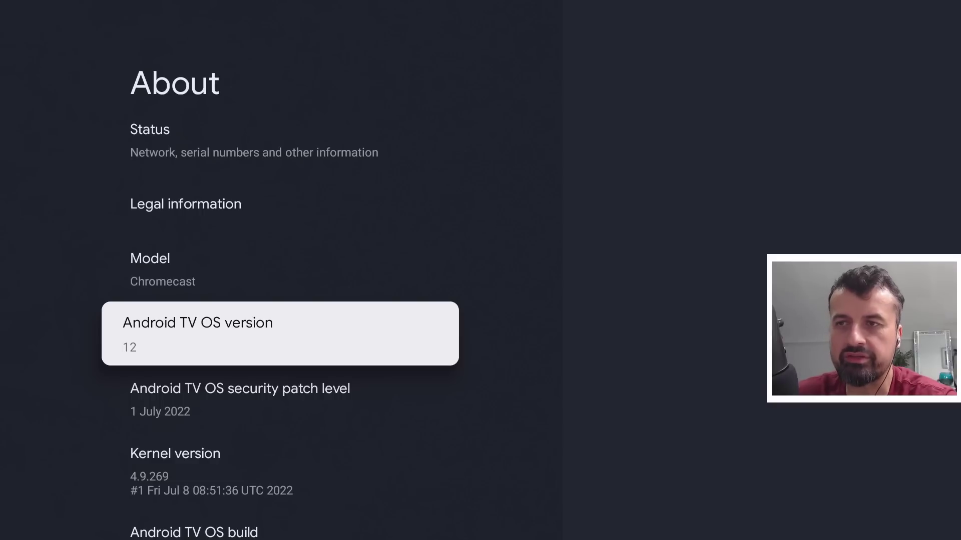
Return to the Google TV home screen and examine its recommendation rows, apps row and featured advert
key("Home")
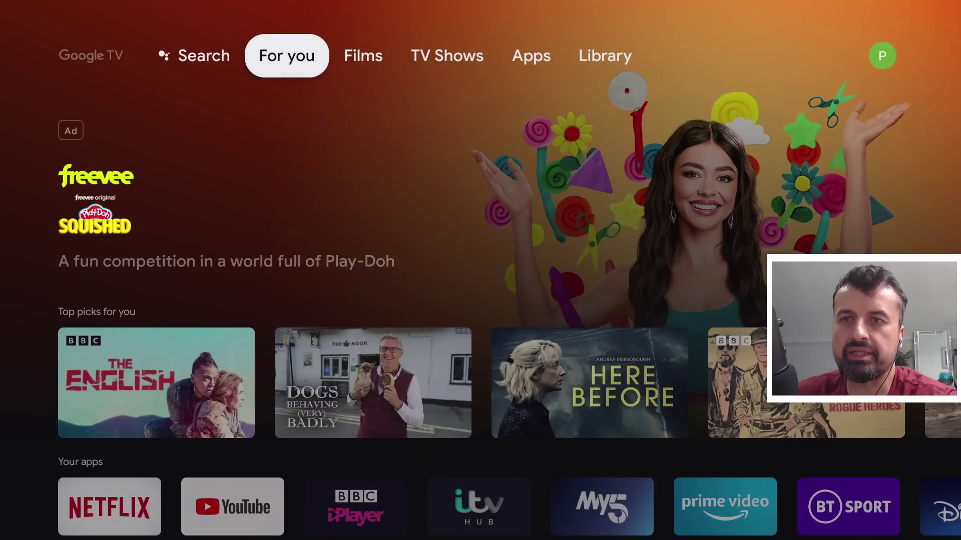
key("Down")
key("Down")
key("Down")
key("Down")
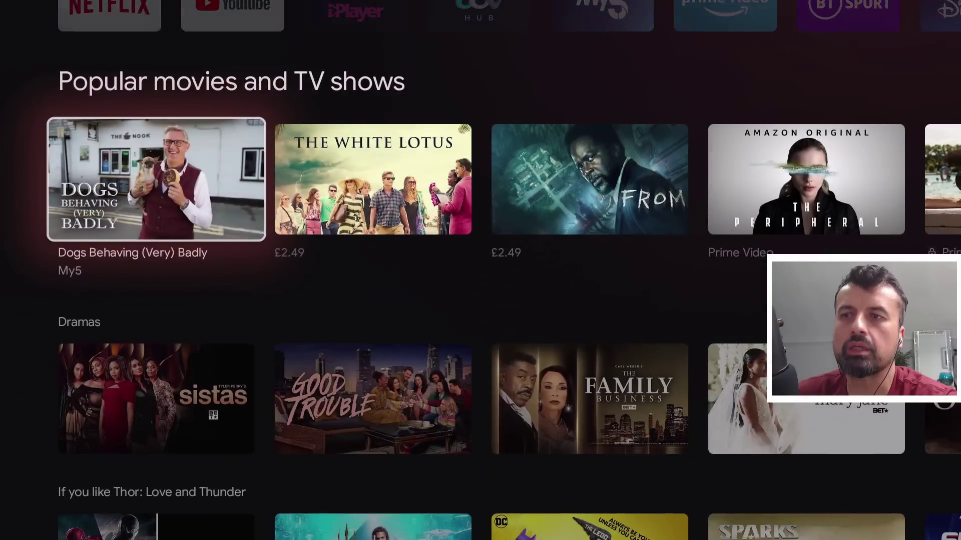
key("Up")
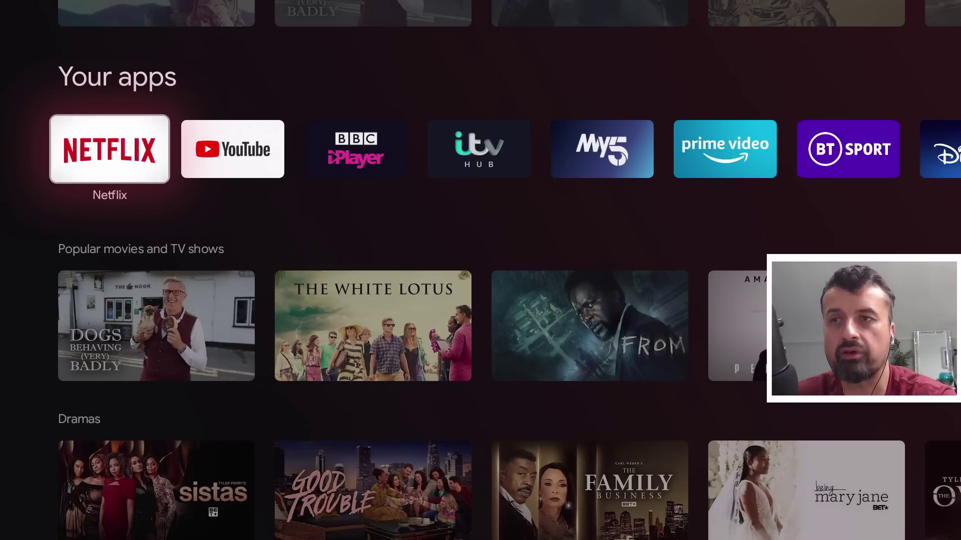
key("Up")
key("Up")
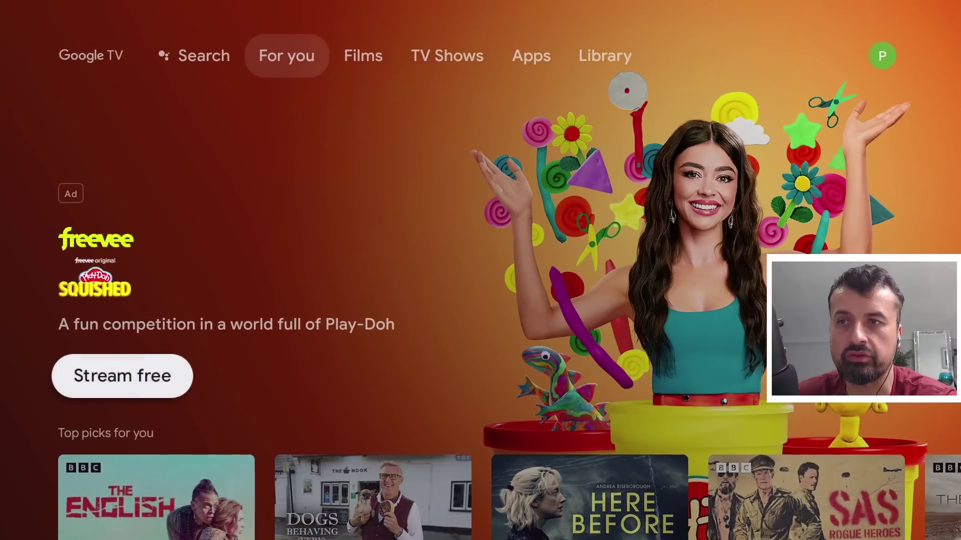
key("Left")
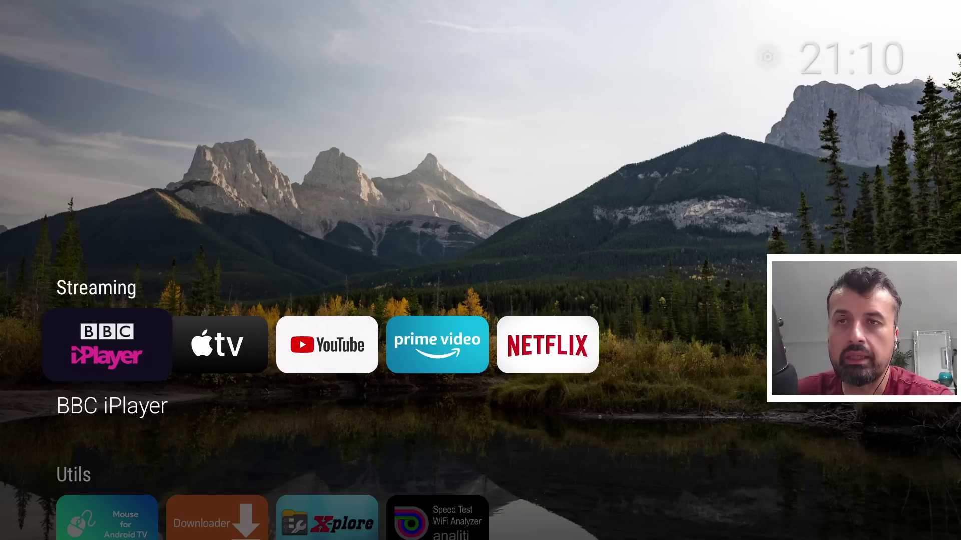
Enable Override current launcher in Projectivy Launcher's launcher settings and return to the main settings list
key("Up")
key("Return")
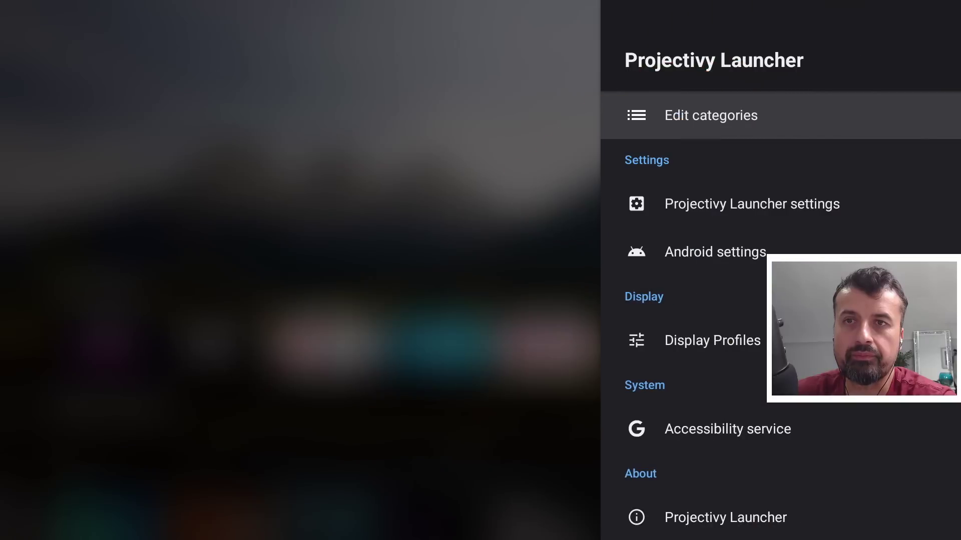
key("Down")
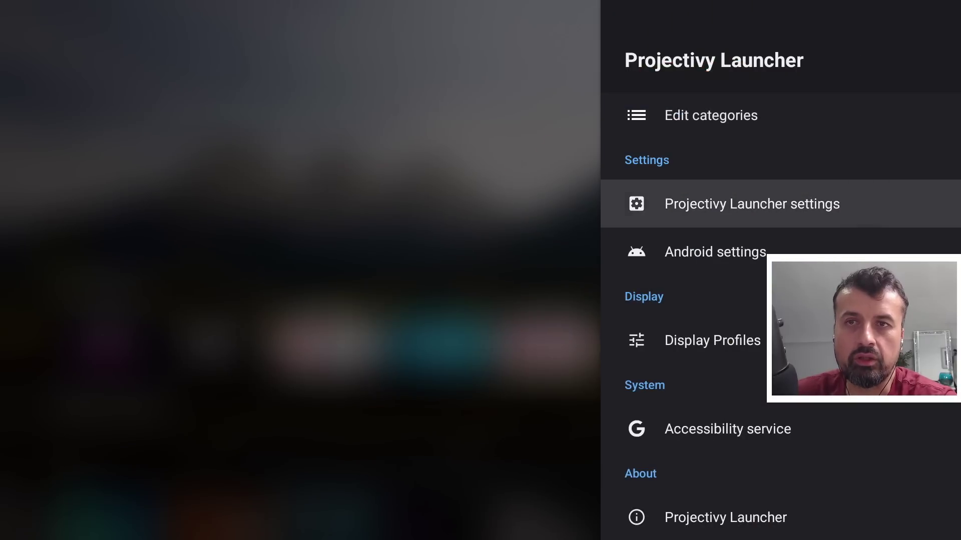
key("Return")
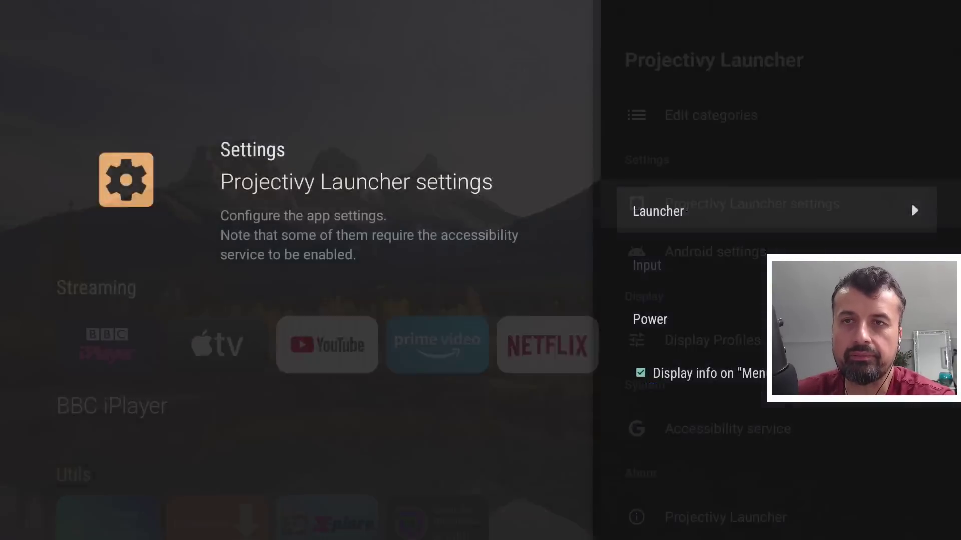
key("Return")
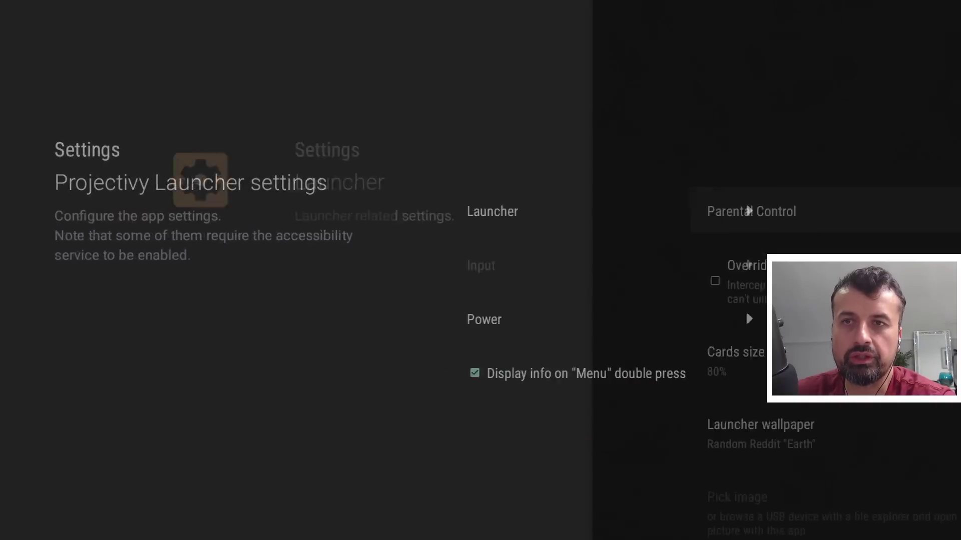
key("Down")
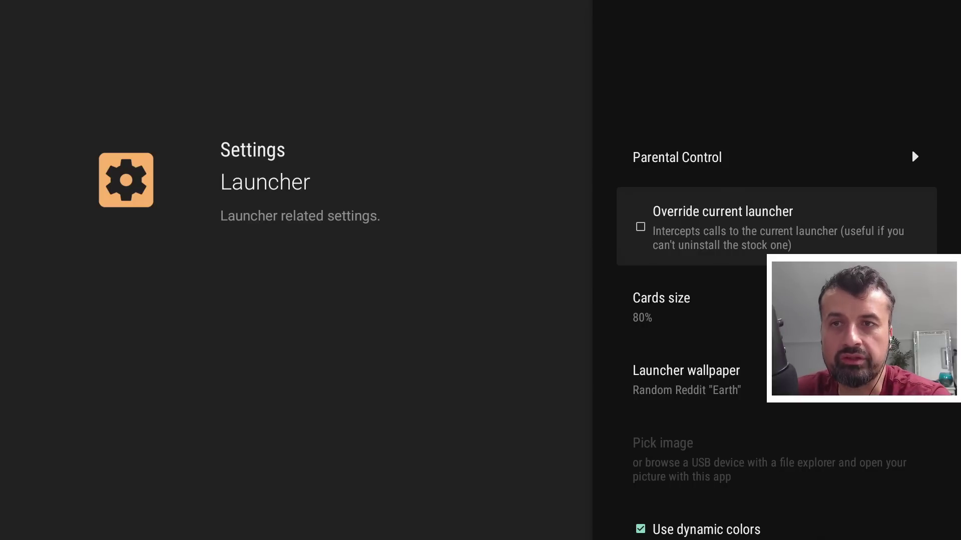
key("Return")
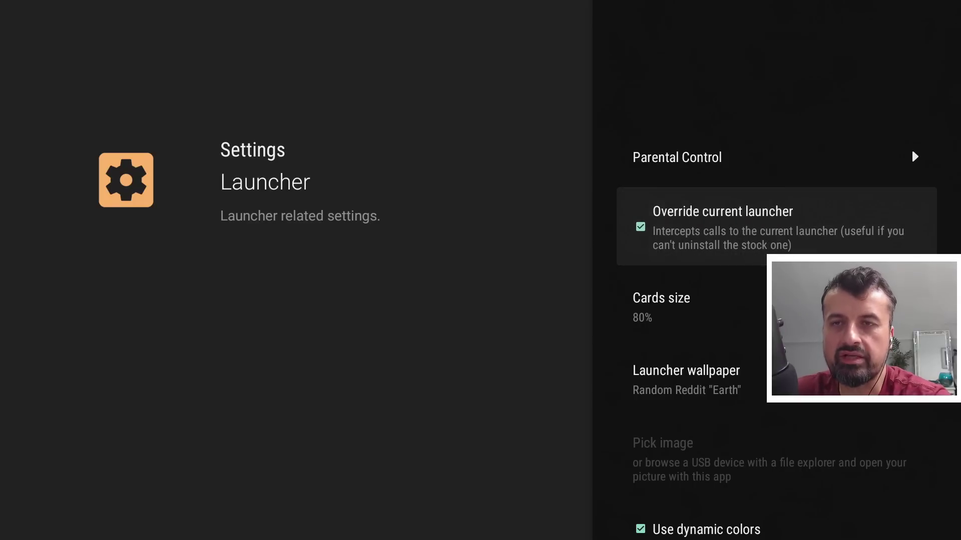
key("Escape")
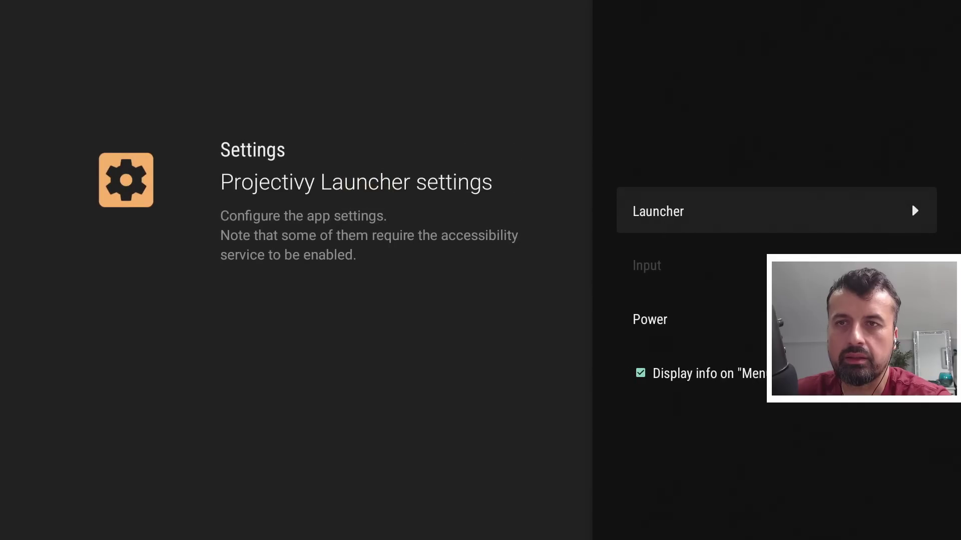
key("Escape")
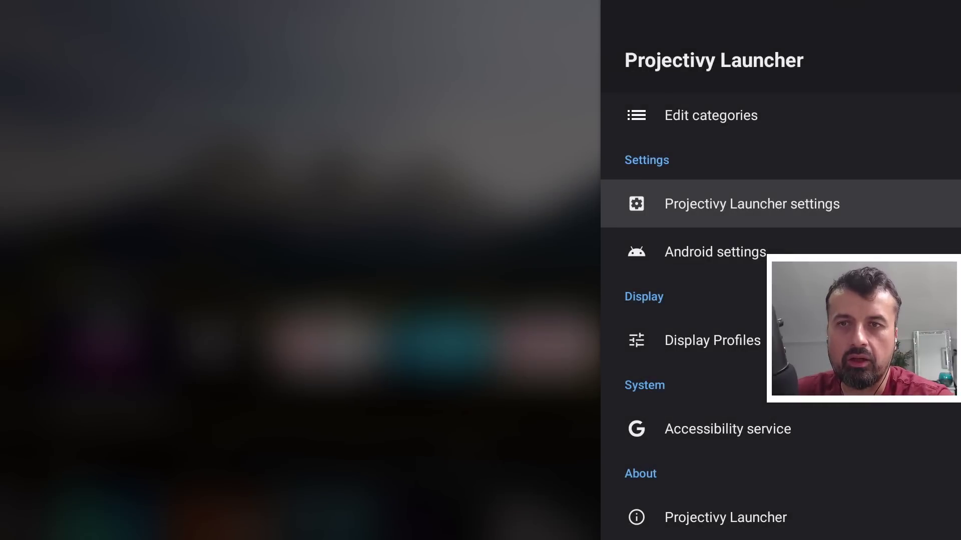
Open the device's Accessibility settings from Projectivy Launcher's Accessibility service entry
key("Down")
key("Down")
key("Down")
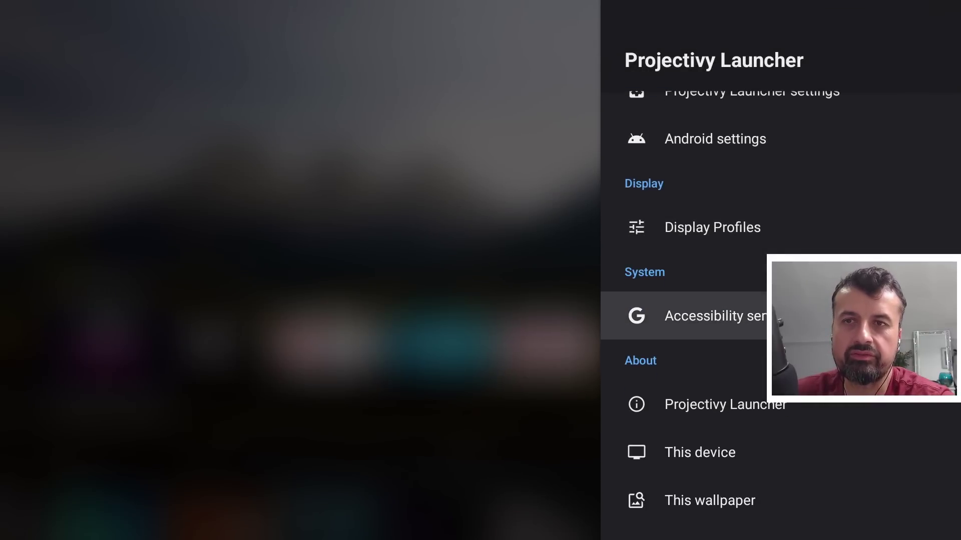
key("Return")
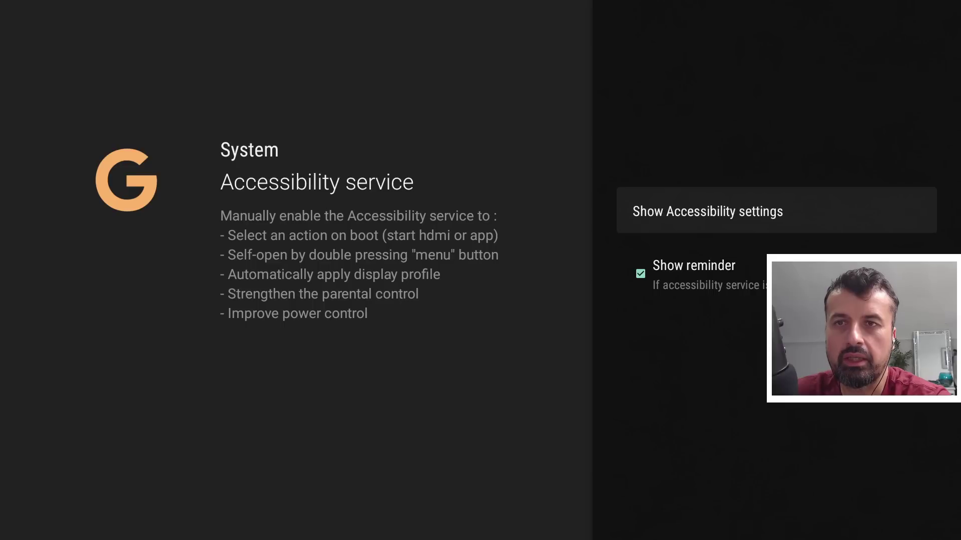
key("Return")
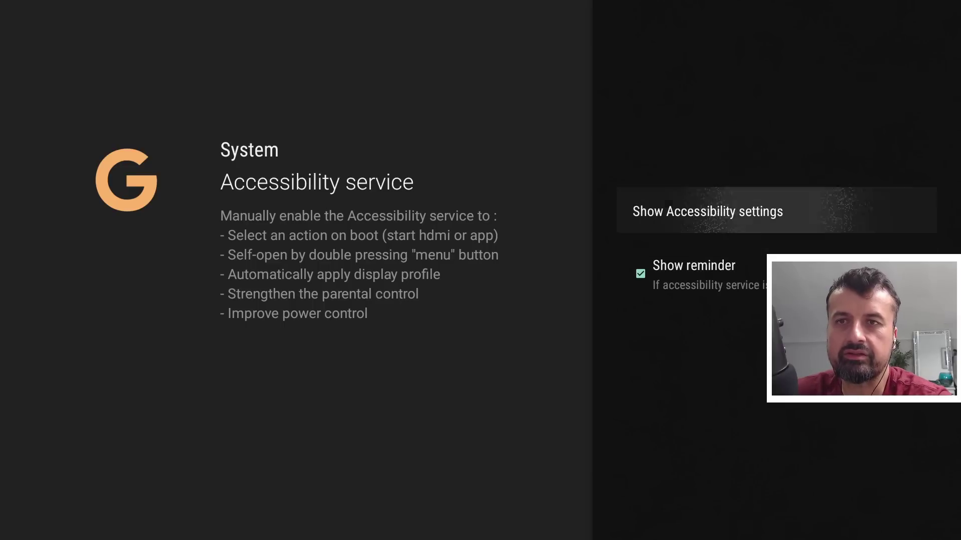
Enable the Projectivy Launcher accessibility service, approve its use, and return to the Accessibility list
key("Down")
key("Down")
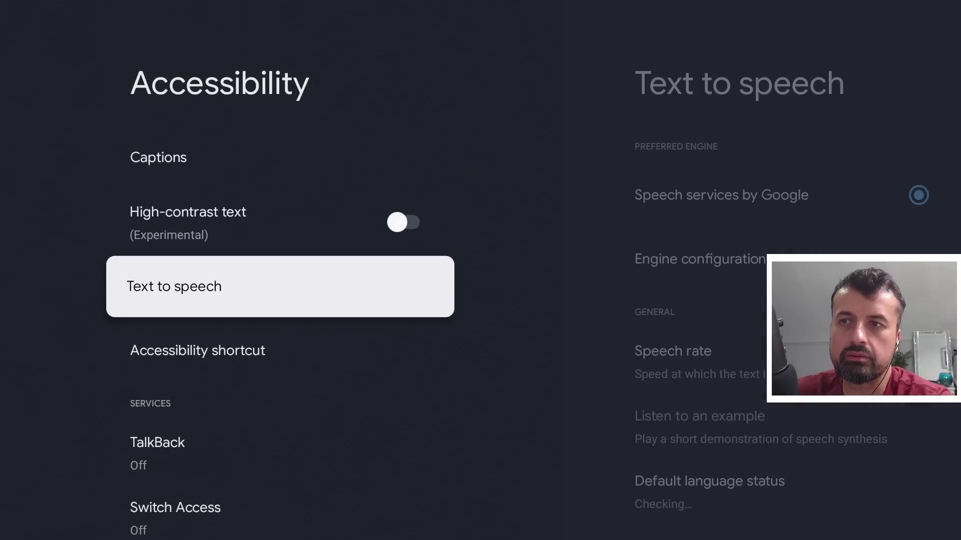
key("Down")
key("Down")
key("Down")
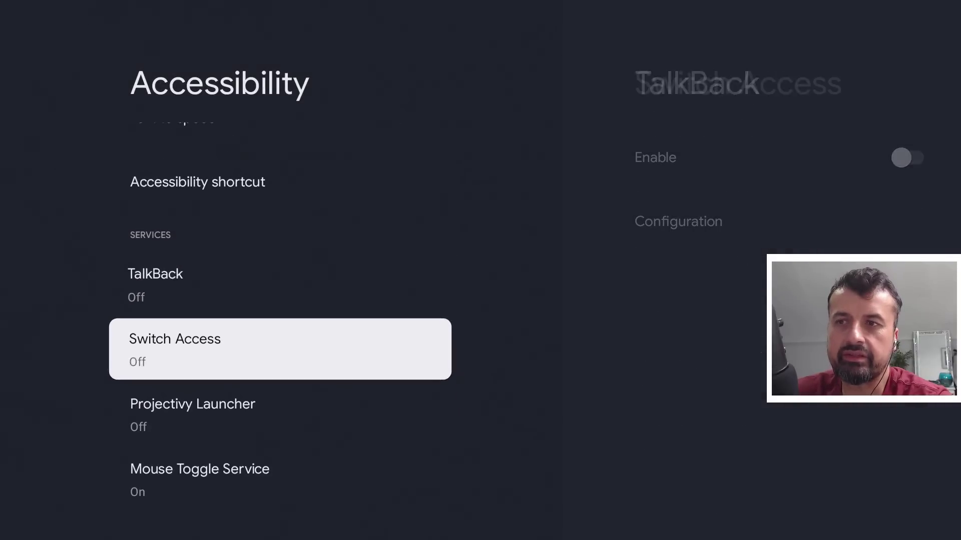
key("Down")
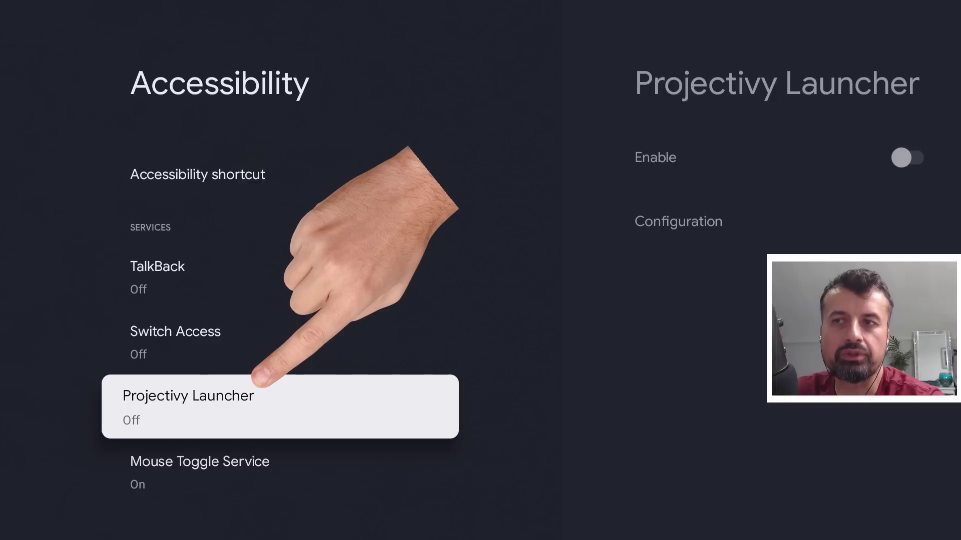
key("Return")
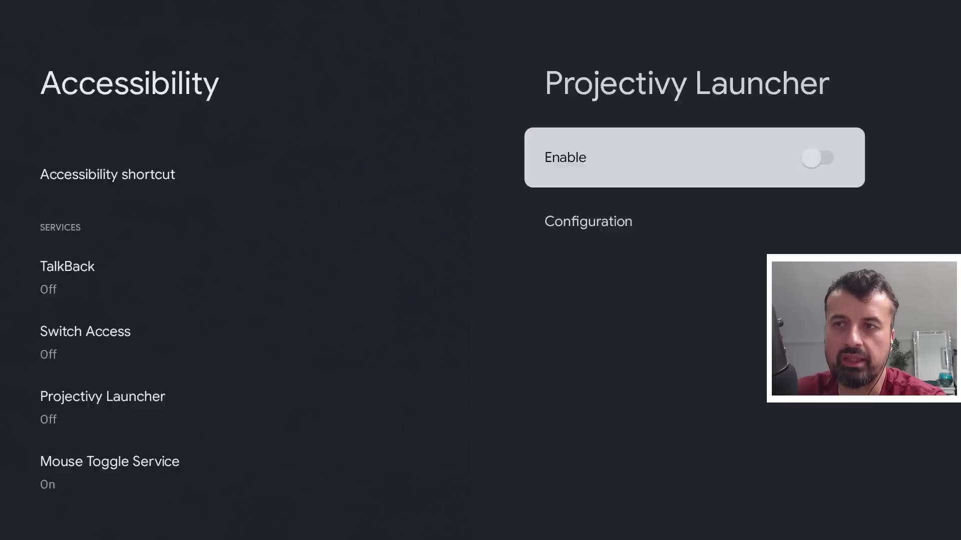
key("Return")
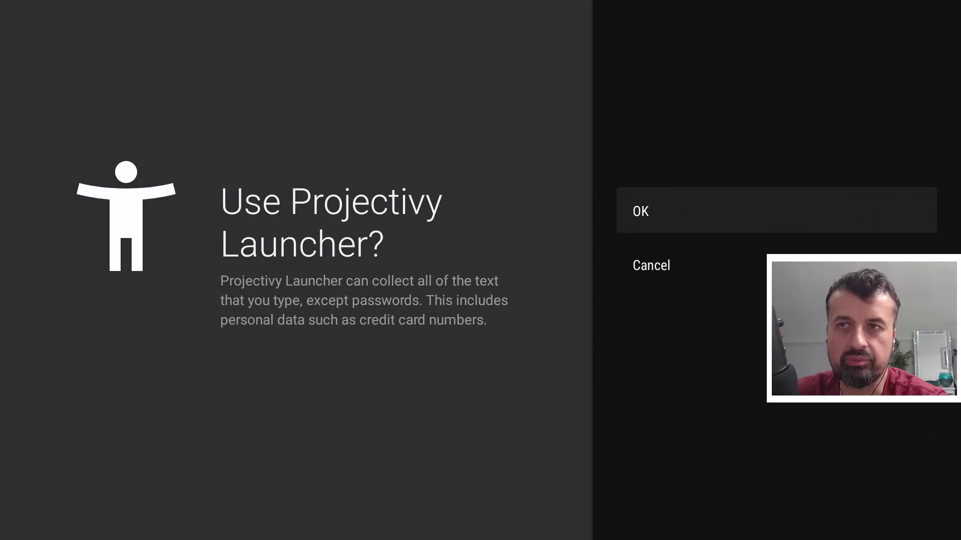
key("Return")
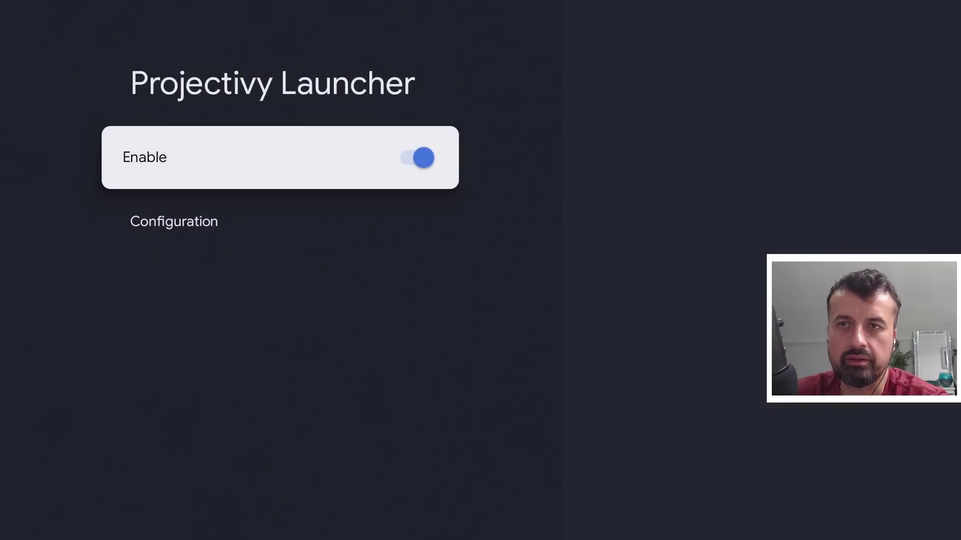
key("Escape")
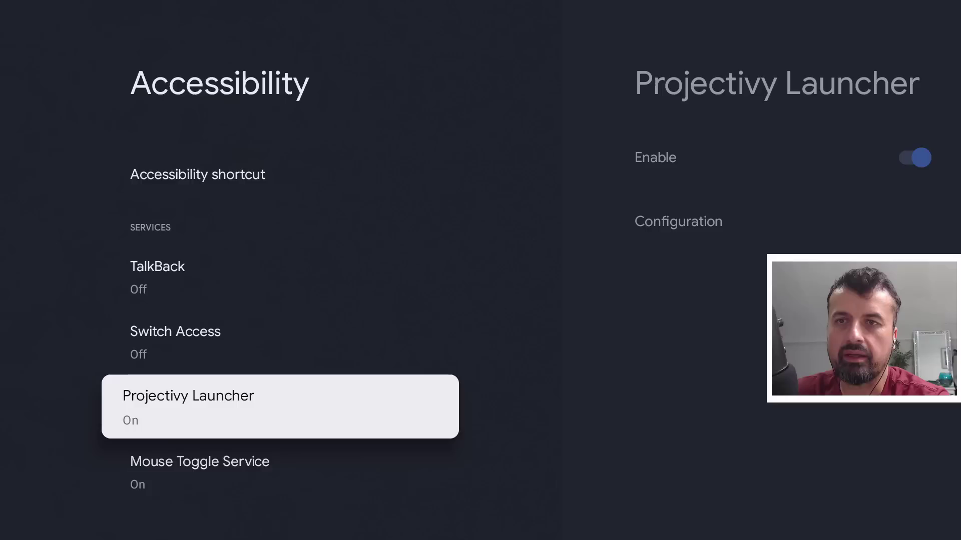
Return to the Projectivy home screen and examine the apps in the Streaming and Utils rows
key("Home")
key("Right")
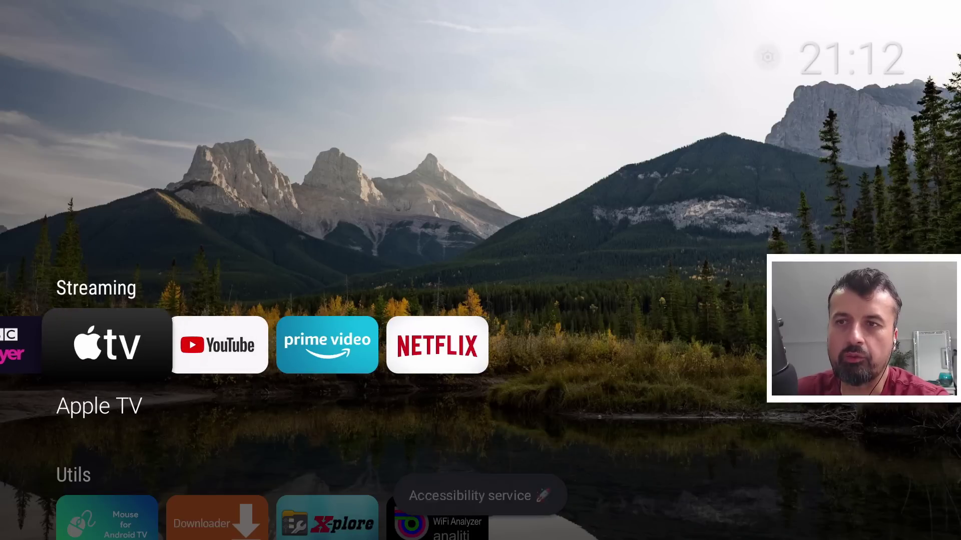
key("Right")
key("Left")
key("Left")
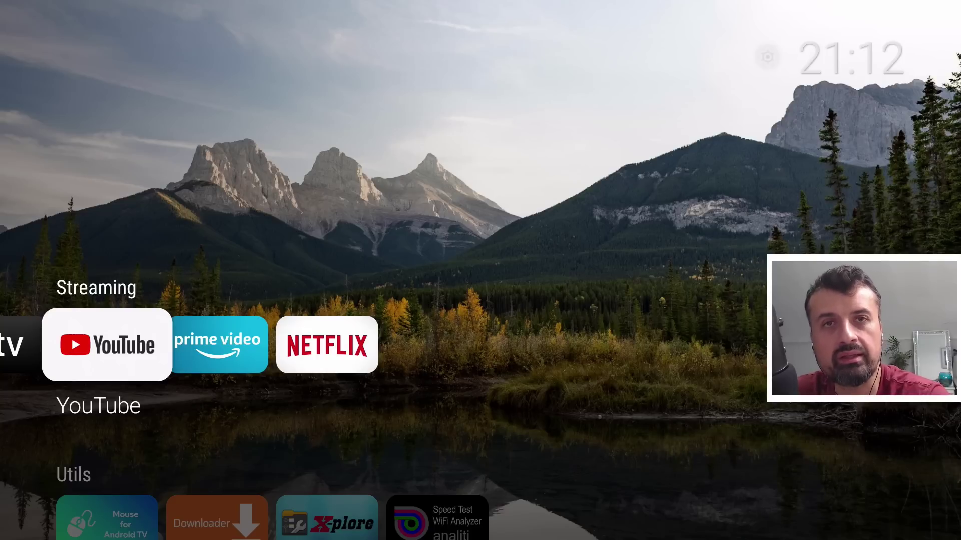
key("Left")
key("Left")
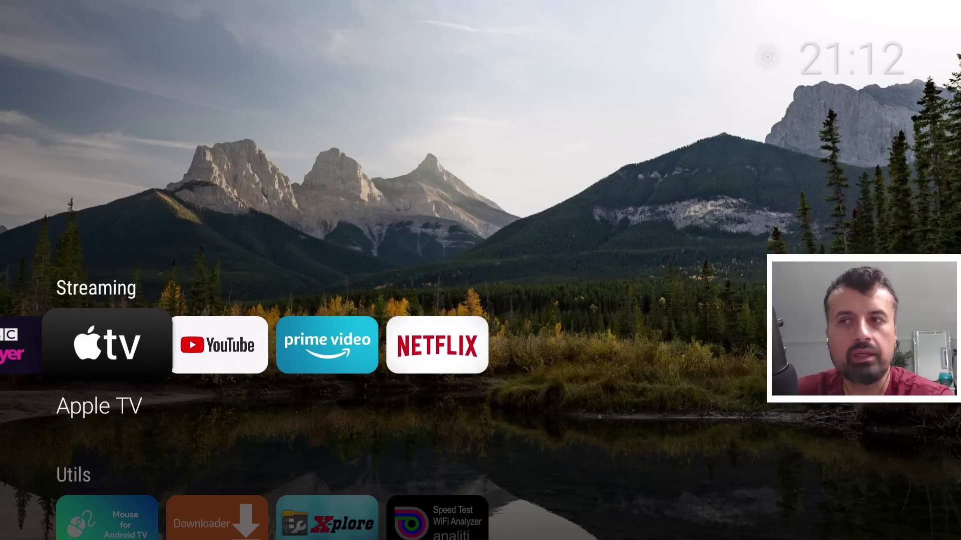
key("Left")
key("Right")
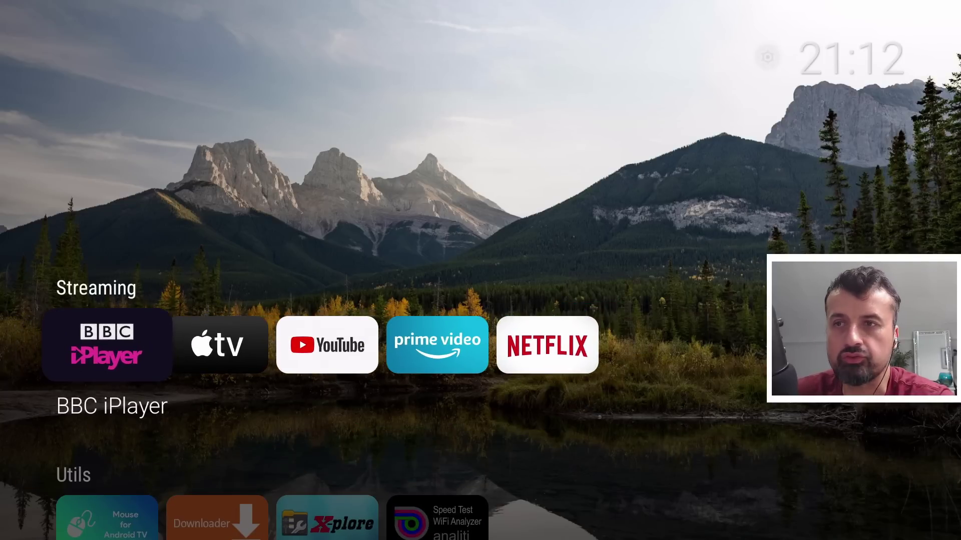
key("Down")
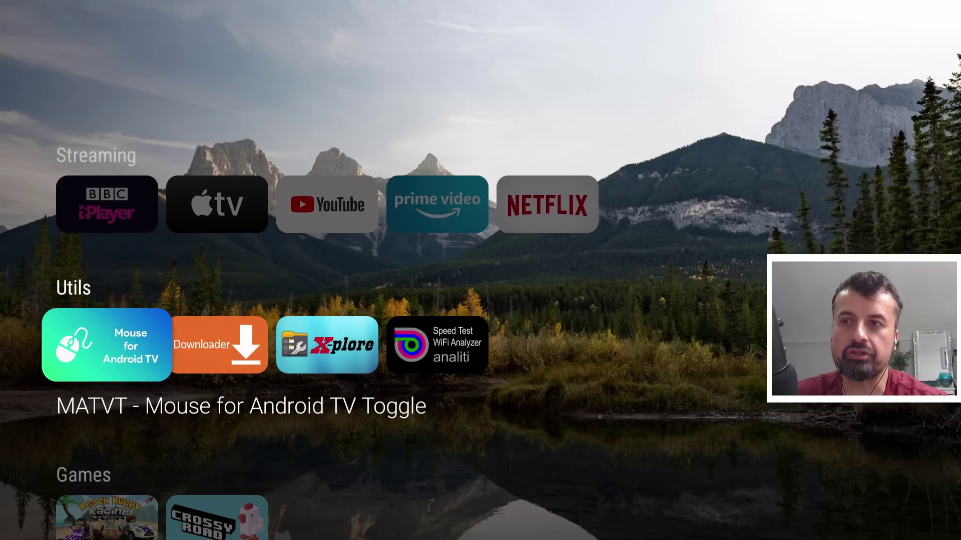
key("Up")
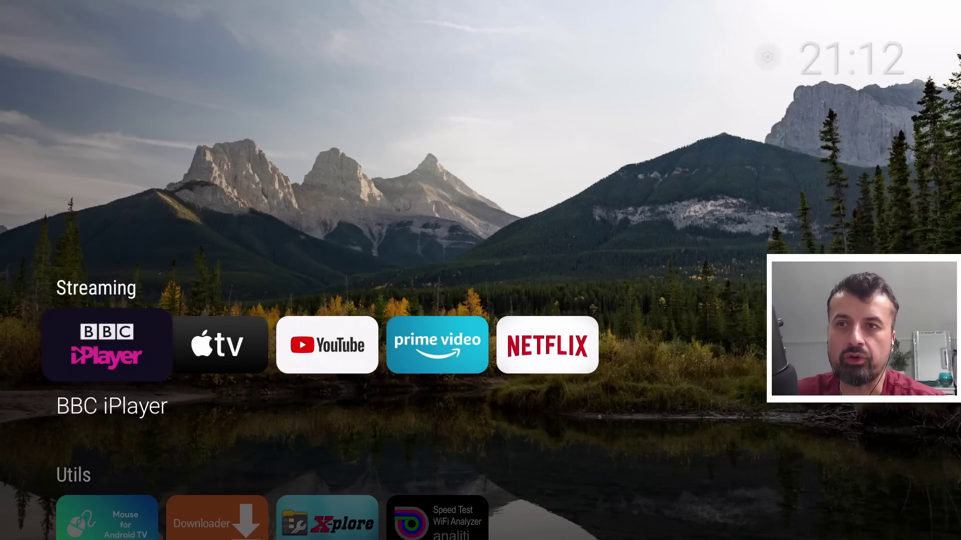
key("Right")
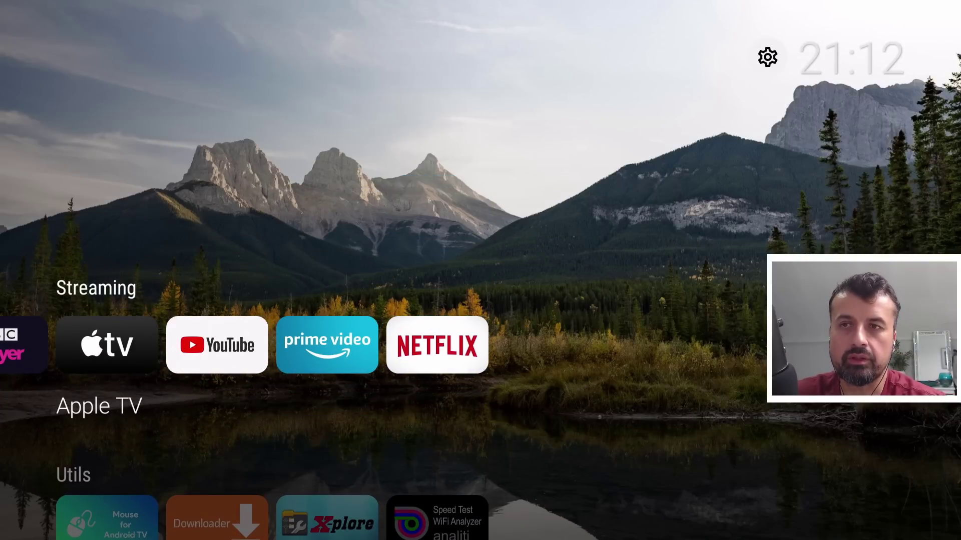
Make the Tv Apps category visible in Projectivy Launcher's category settings
key("Return")
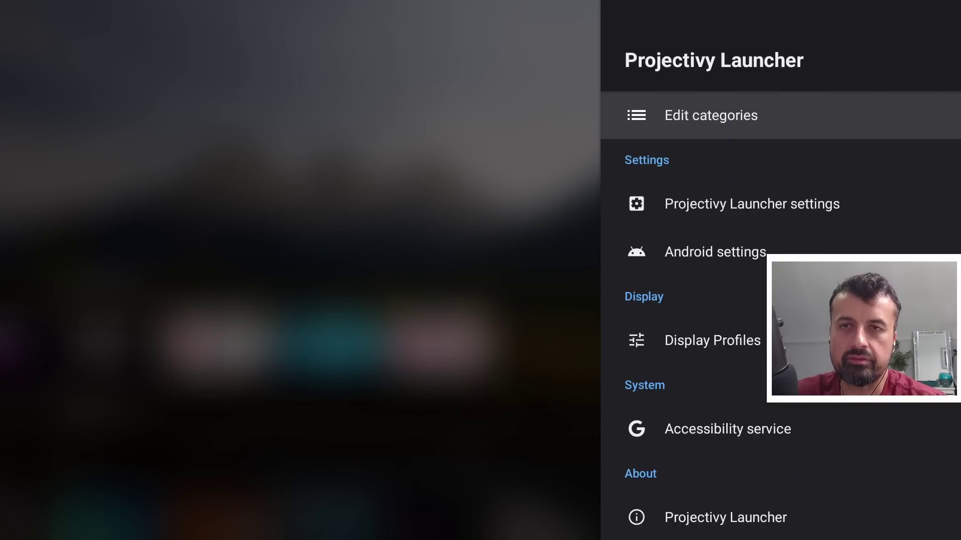
key("Return")
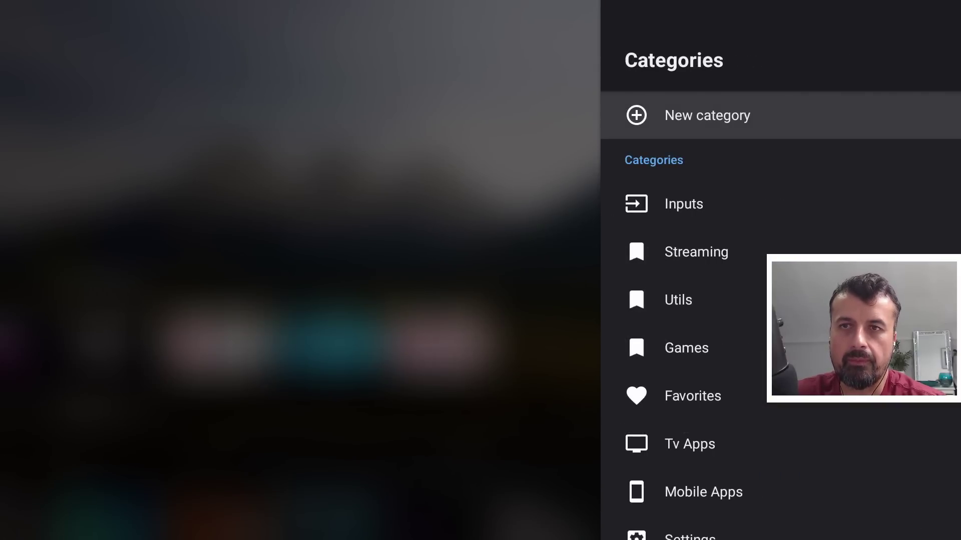
key("Down")
key("Down")
key("Down")
key("Down")
key("Down")
key("Down")
key("Down")
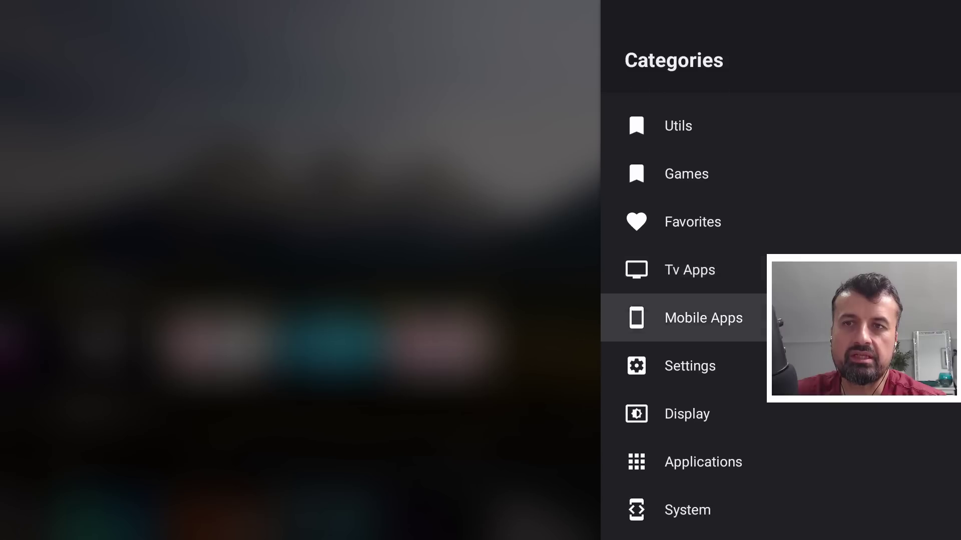
key("Up")
key("Return")
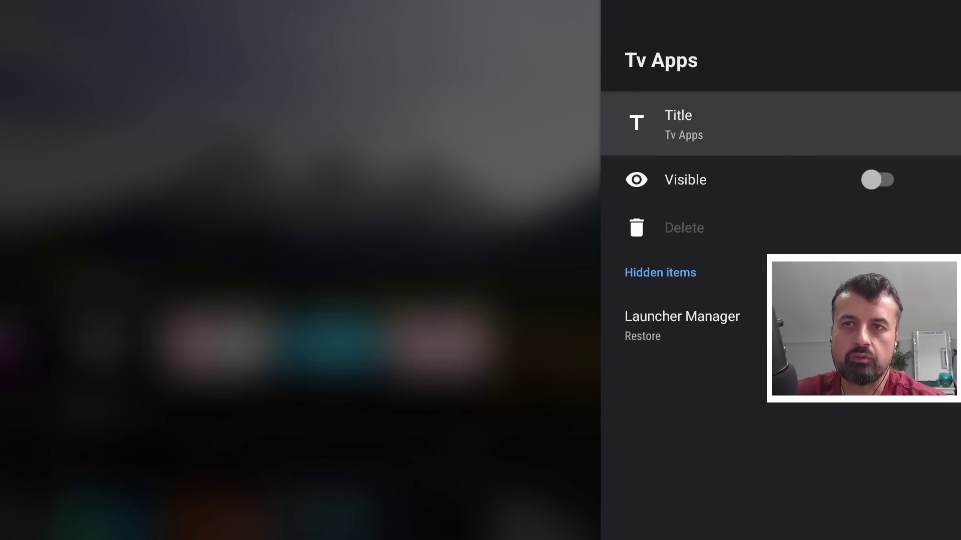
key("Down")
key("Return")
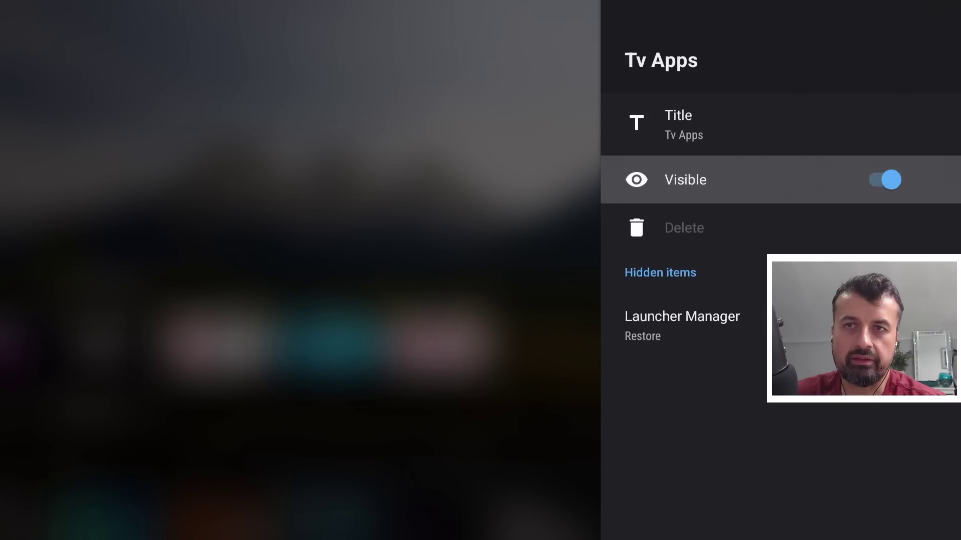
Make the Mobile Apps category visible and return to the home screen
key("Escape")
key("Down")
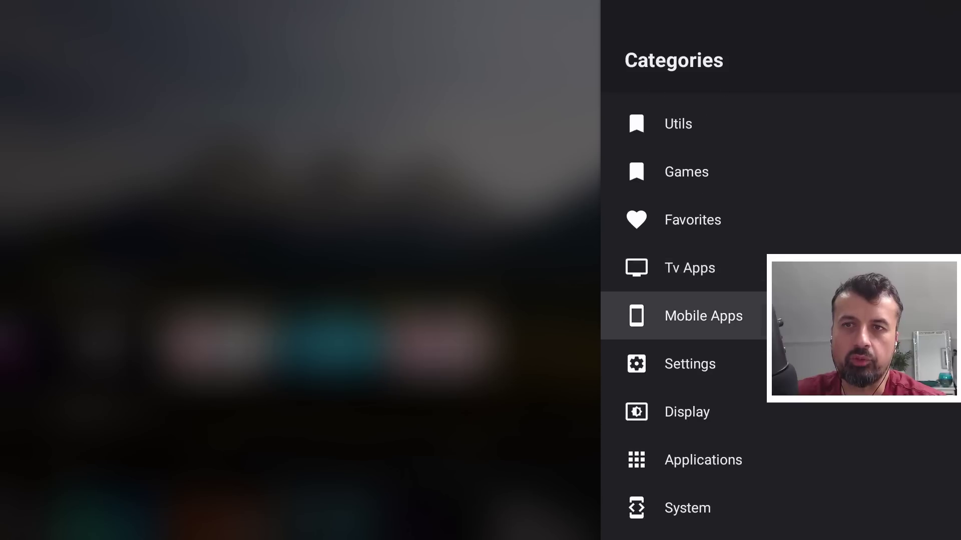
key("Return")
key("Down")
key("Return")
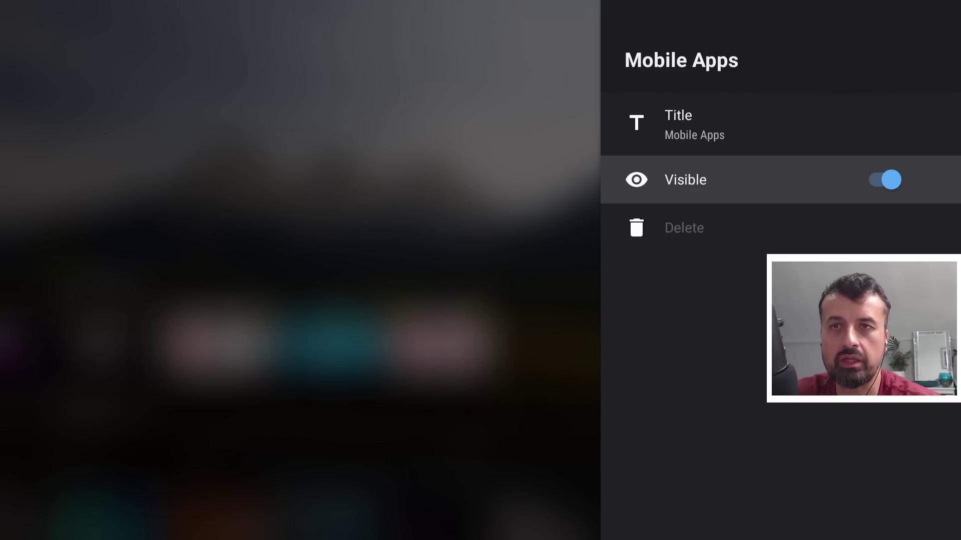
key("Escape")
key("Escape")
key("Escape")
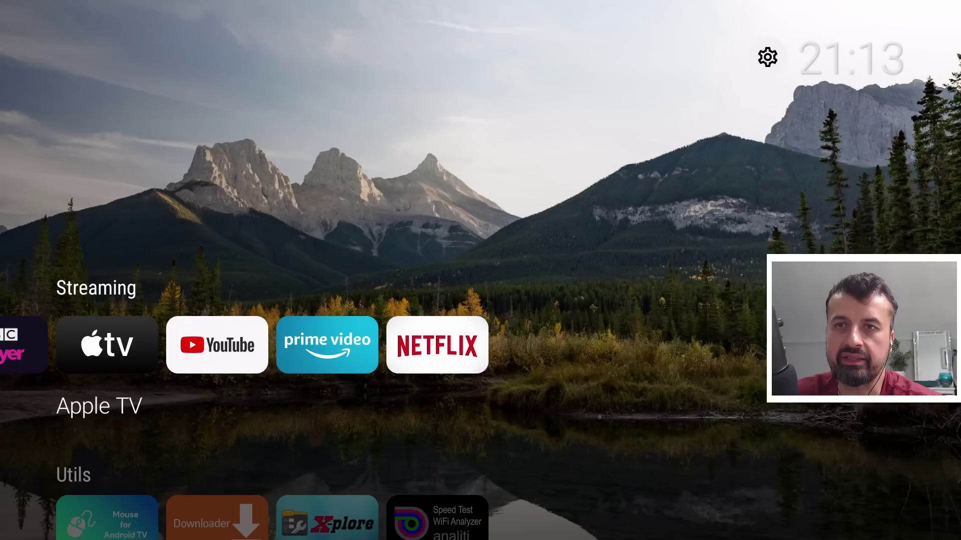
Examine the home screen's category rows from Streaming down to Mobile Apps
key("Down")
key("Left")
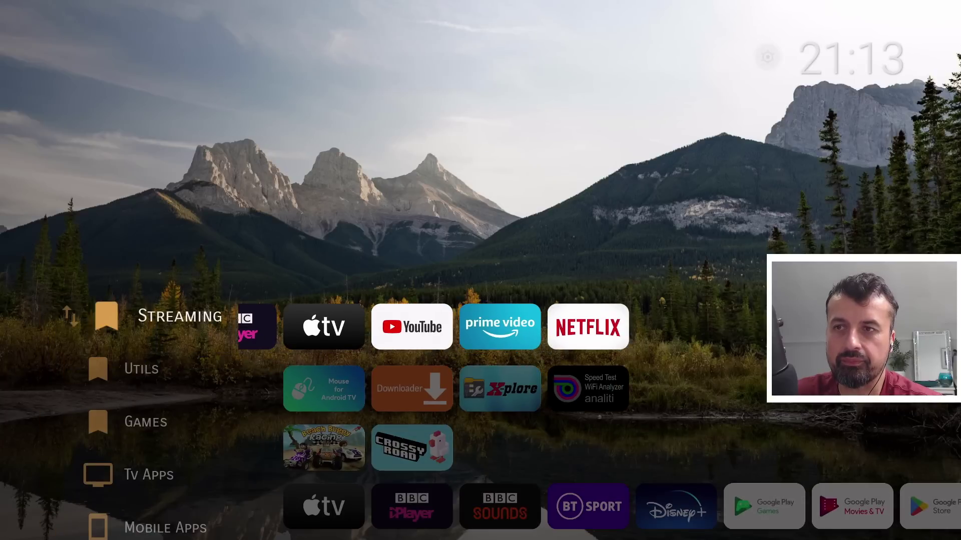
key("Right")
key("Down")
key("Down")
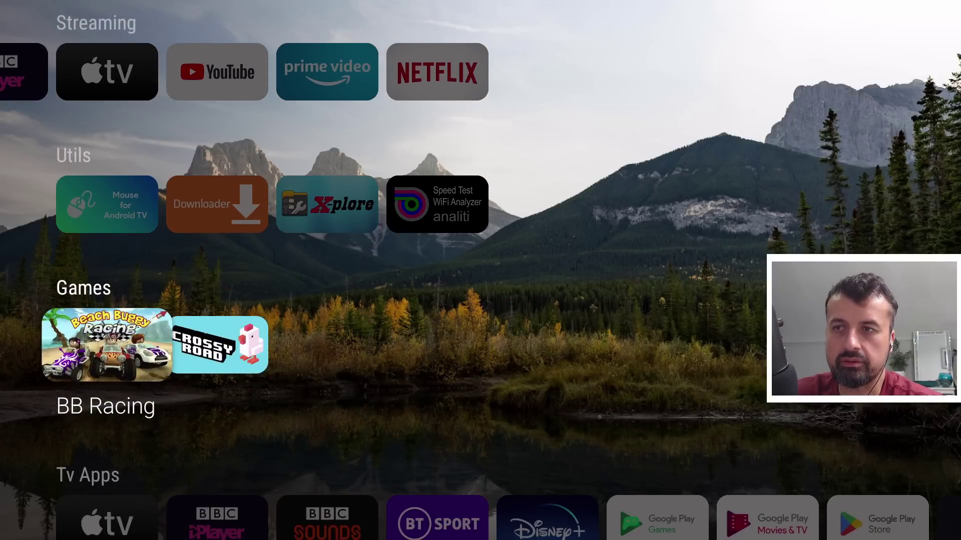
key("Down")
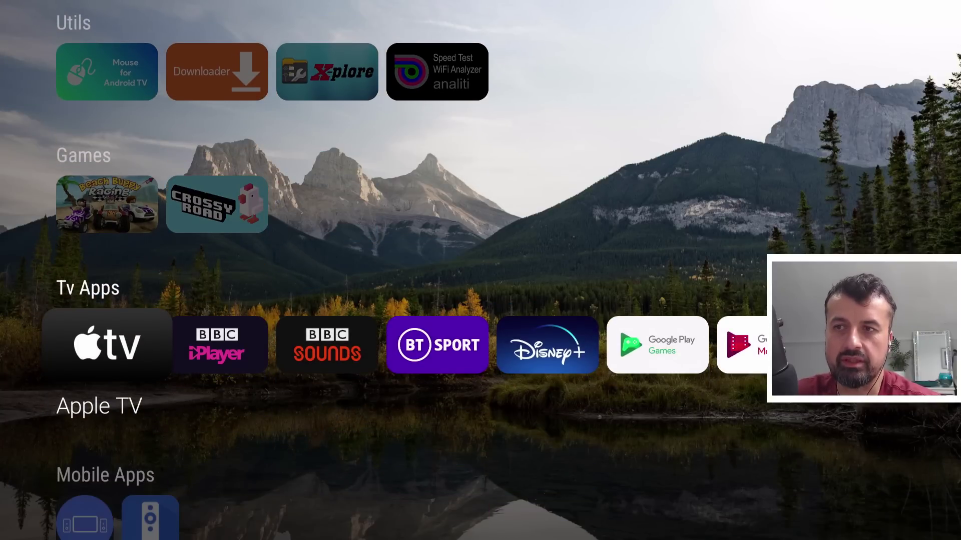
key("Down")
key("Up")
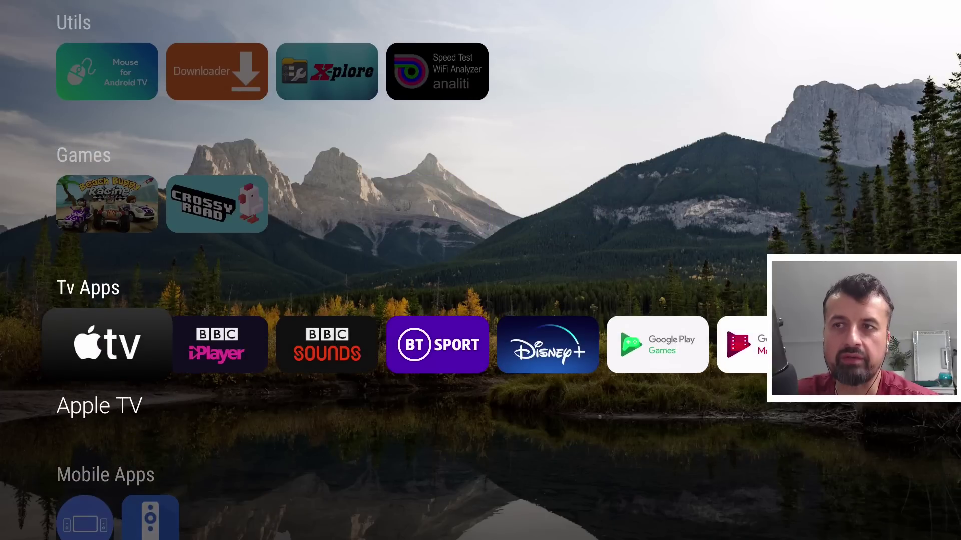
Look through the apps in the Tv Apps row up to the BB Racing game
key("Right")
key("Right")
key("Right")
key("Right")
key("Right")
key("Right")
key("Right")
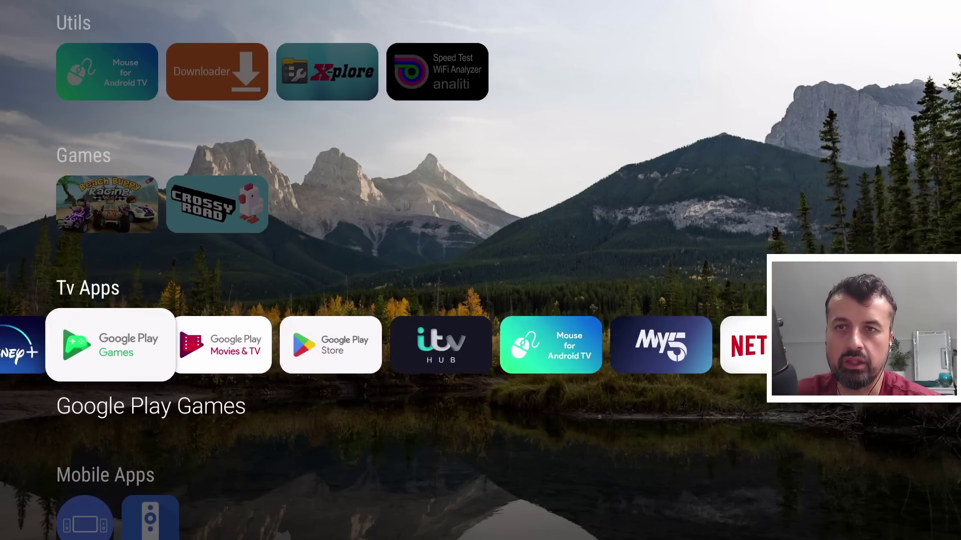
key("Right")
key("Right")
key("Right")
key("Right")
key("Right")
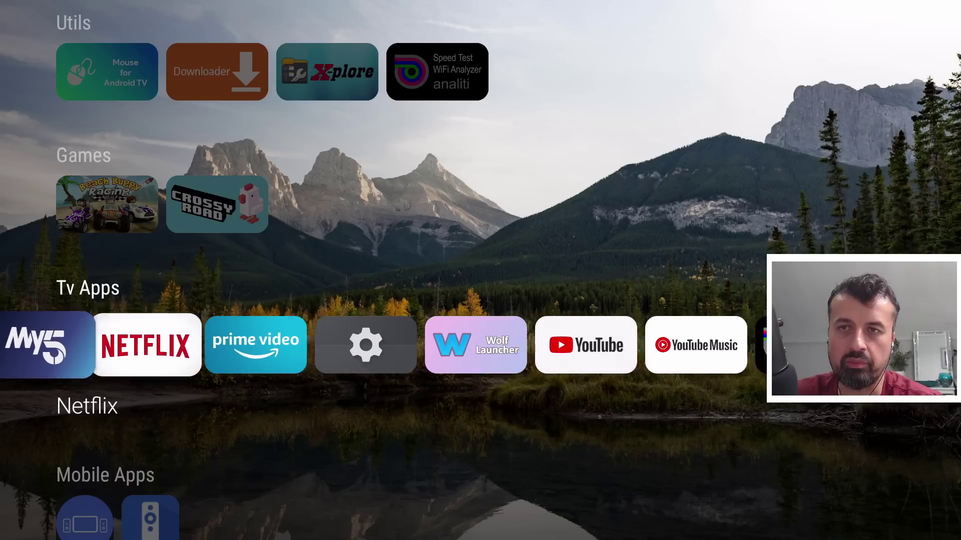
key("Right")
key("Right")
key("Right")
key("Right")
key("Right")
key("Right")
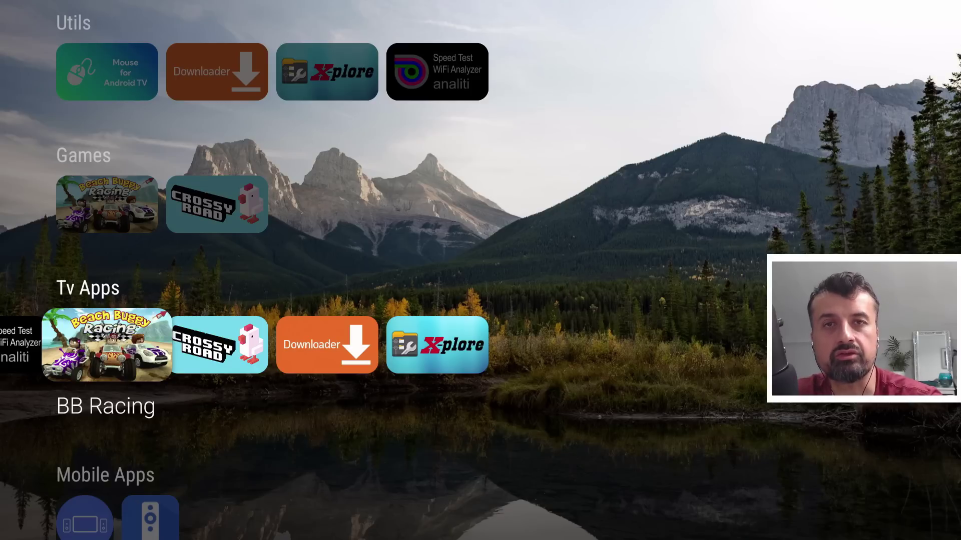
key("Left")
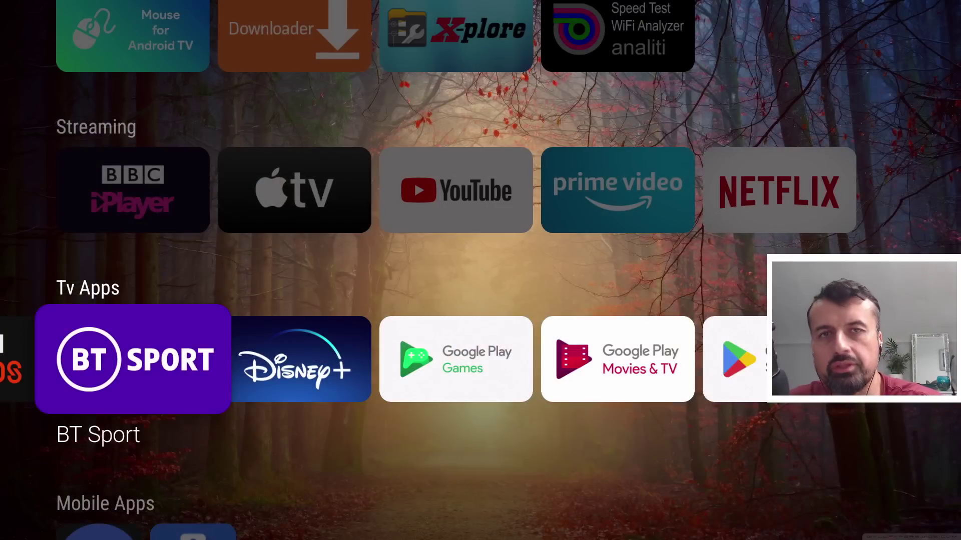
Create a new app category titled premium in the category settings and return to the home screen
key("Up")
key("Up")
key("Up")
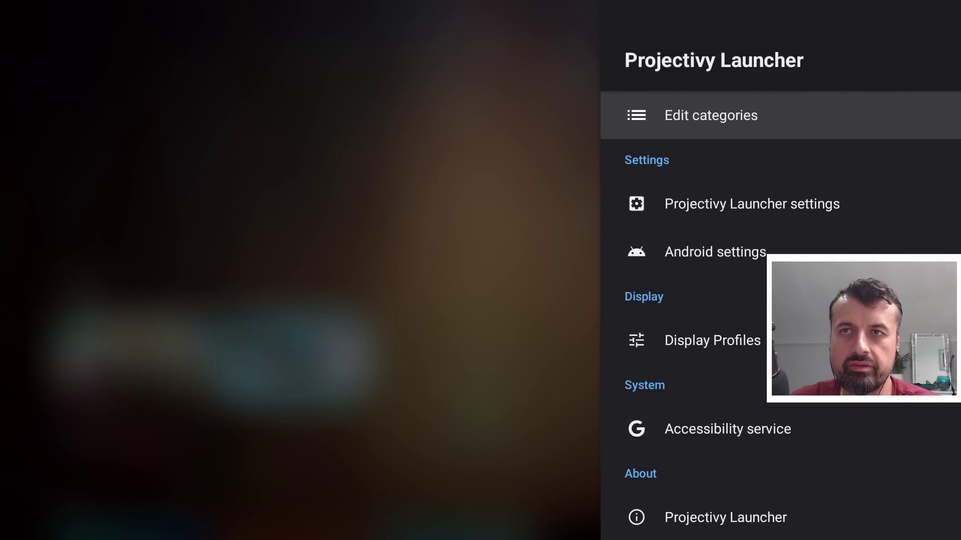
key("Return")
key("Return")
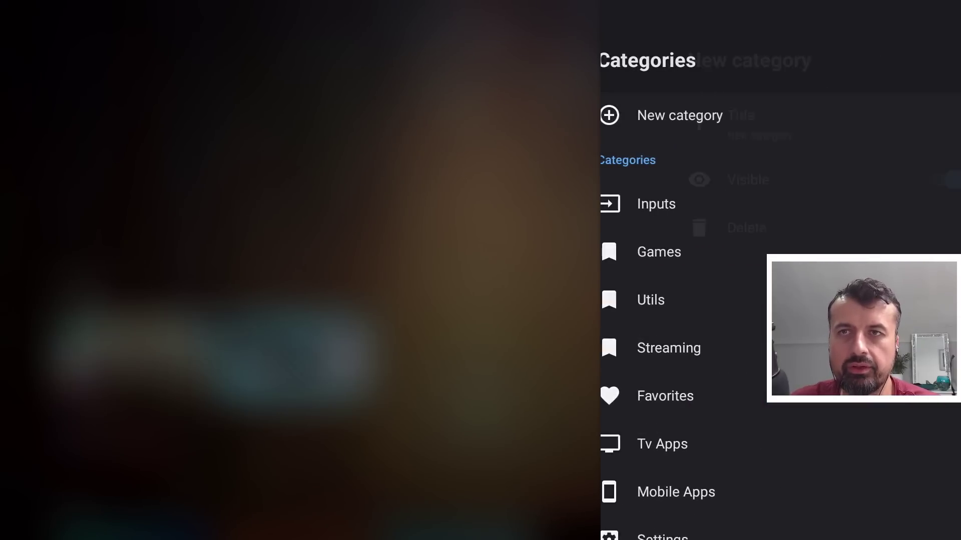
key("Return")
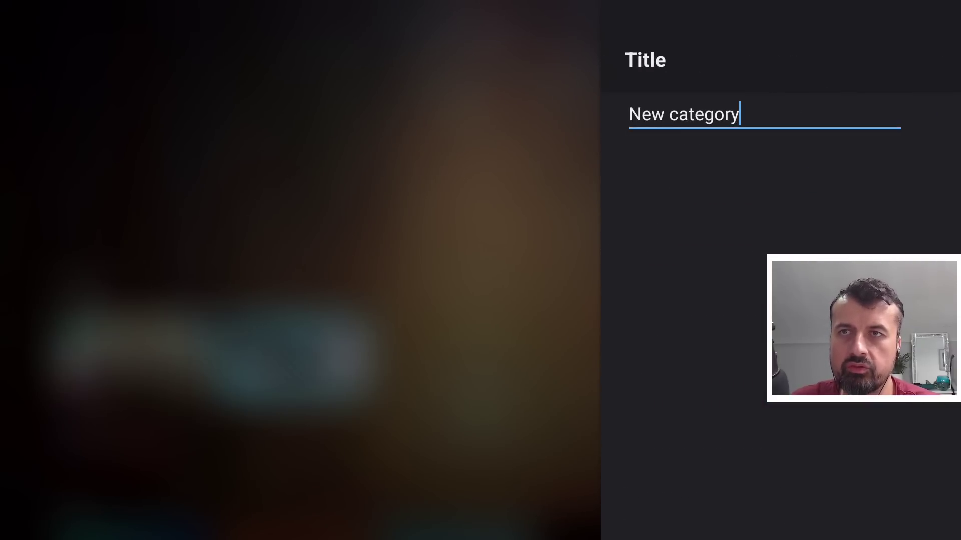
key("Return")
type("premium")
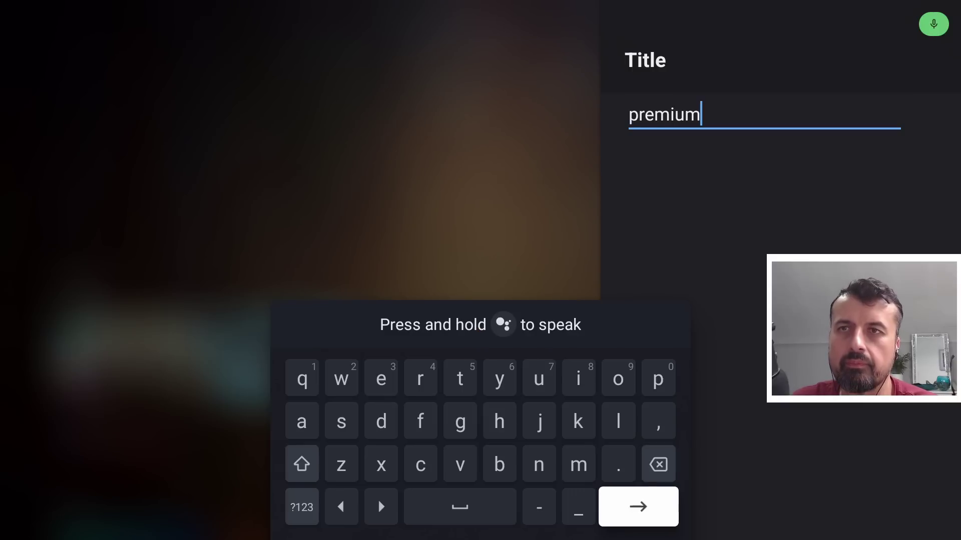
key("Return")
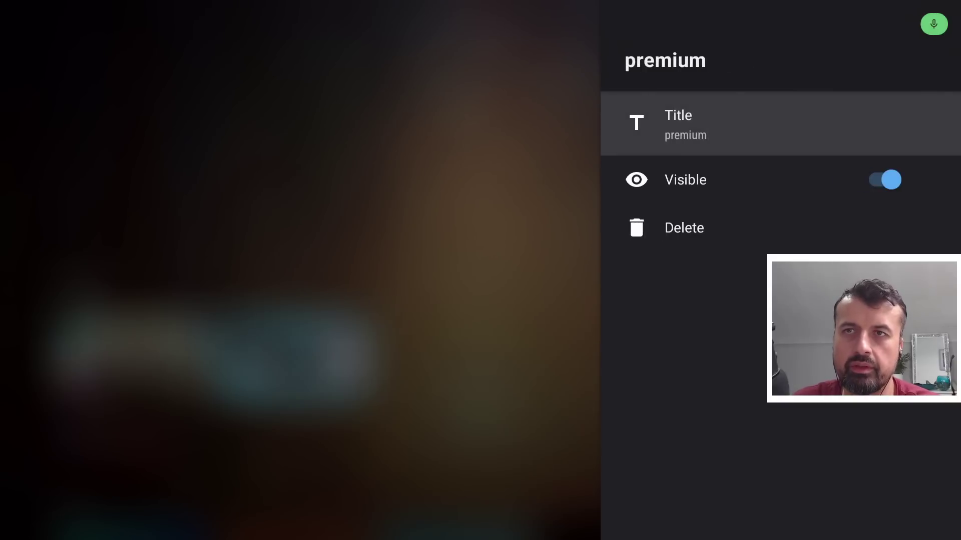
key("Escape")
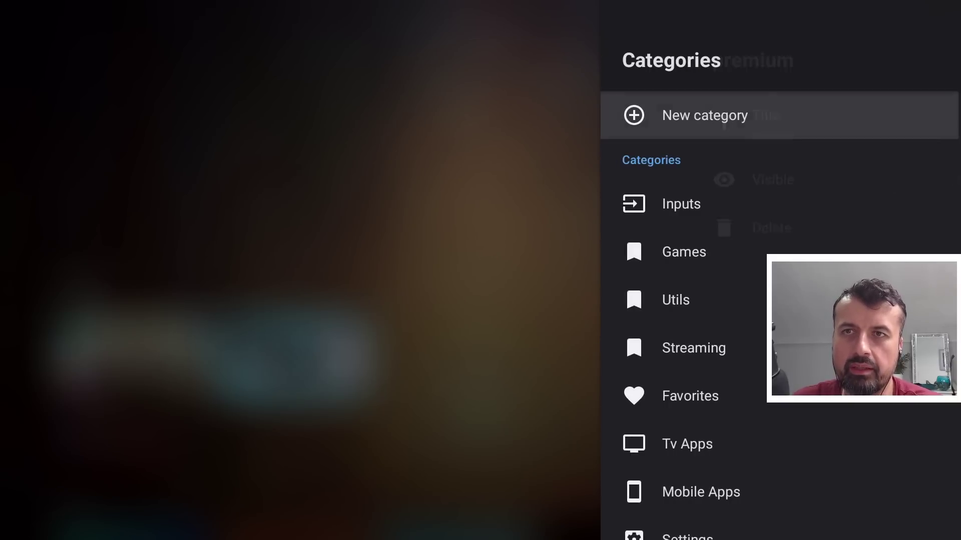
key("Escape")
key("Escape")
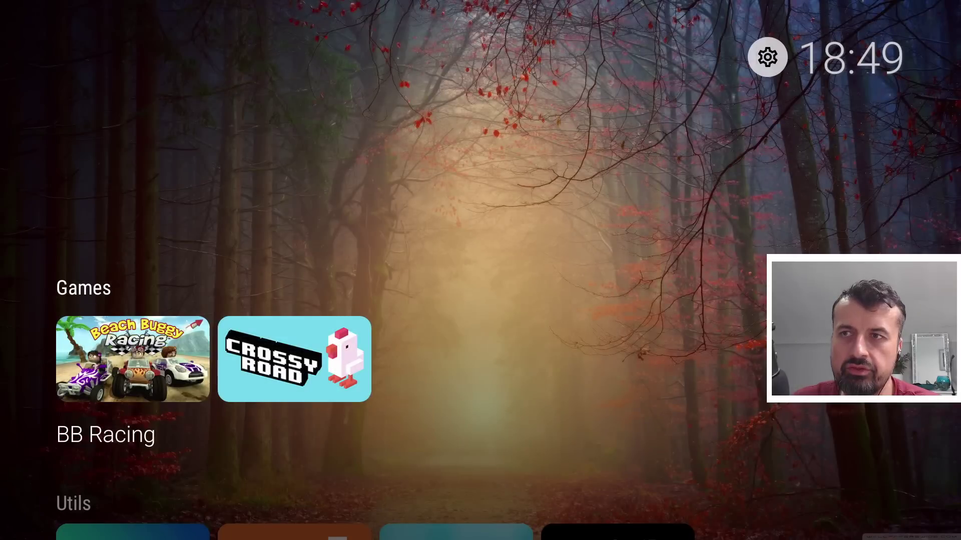
Add the Apple TV app from the Streaming row to the premium category
key("Down")
key("Down")
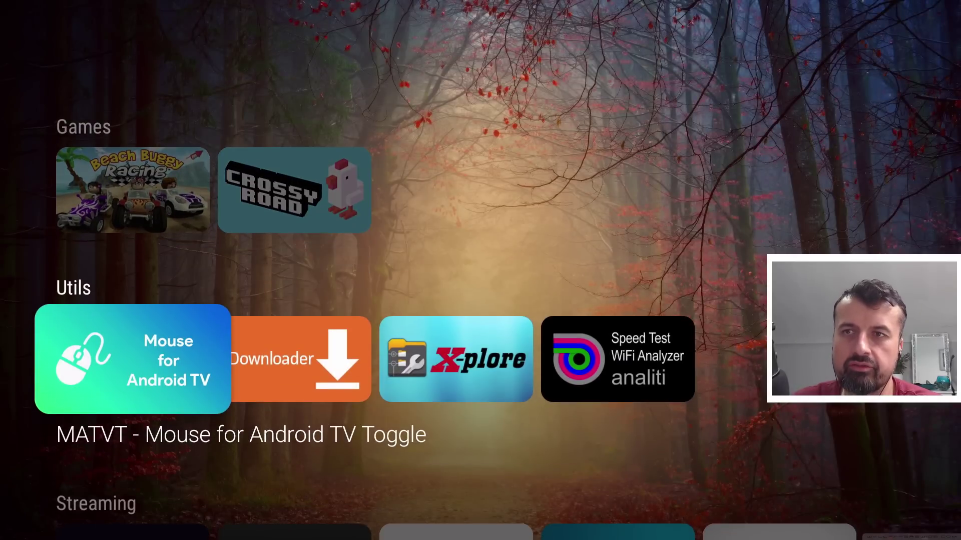
key("Down")
key("Down")
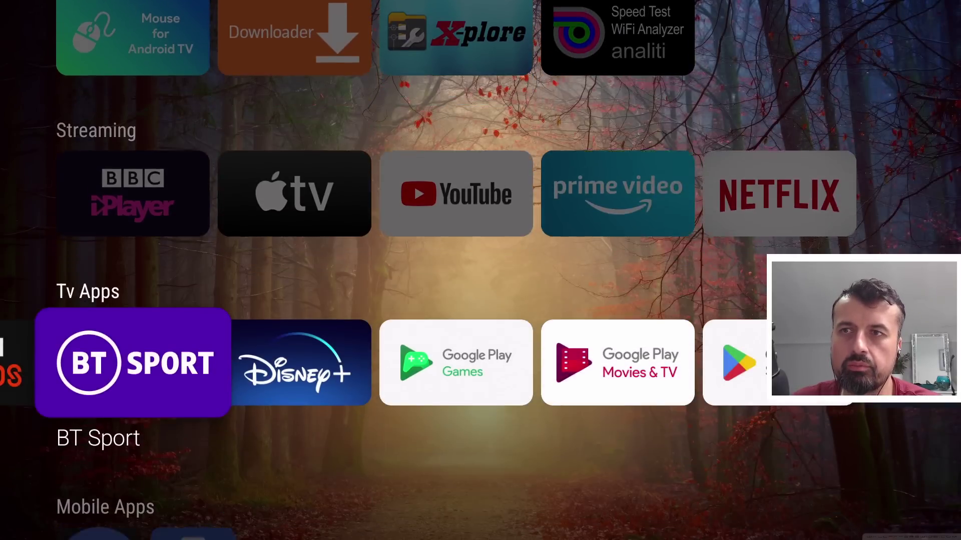
key("Up")
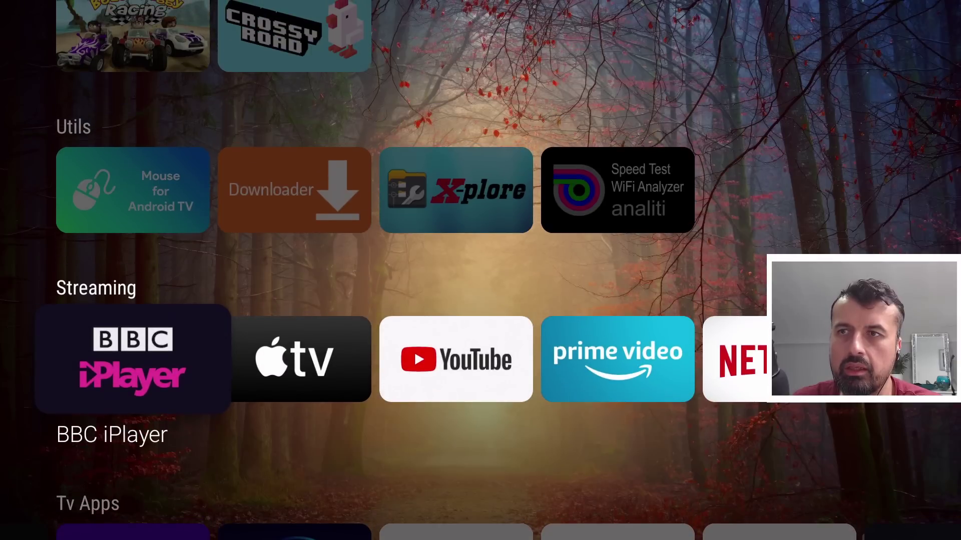
key("Right")
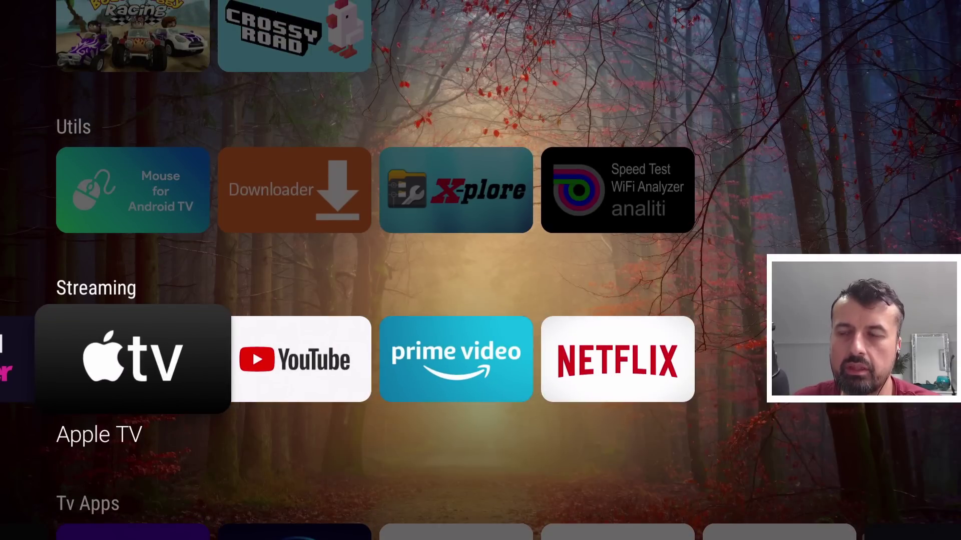
key("Return")
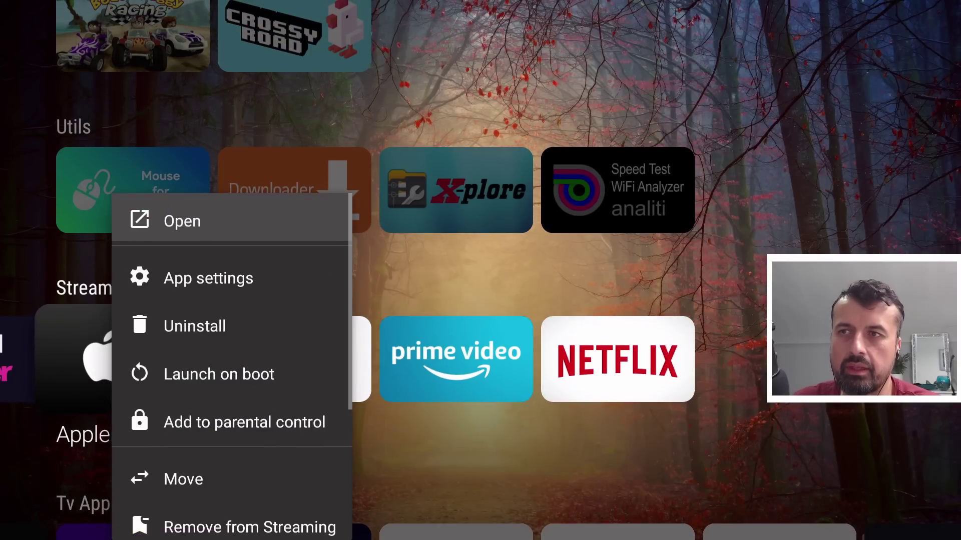
key("Down")
key("Down")
key("Down")
key("Down")
key("Down")
key("Down")
key("Down")
key("Down")
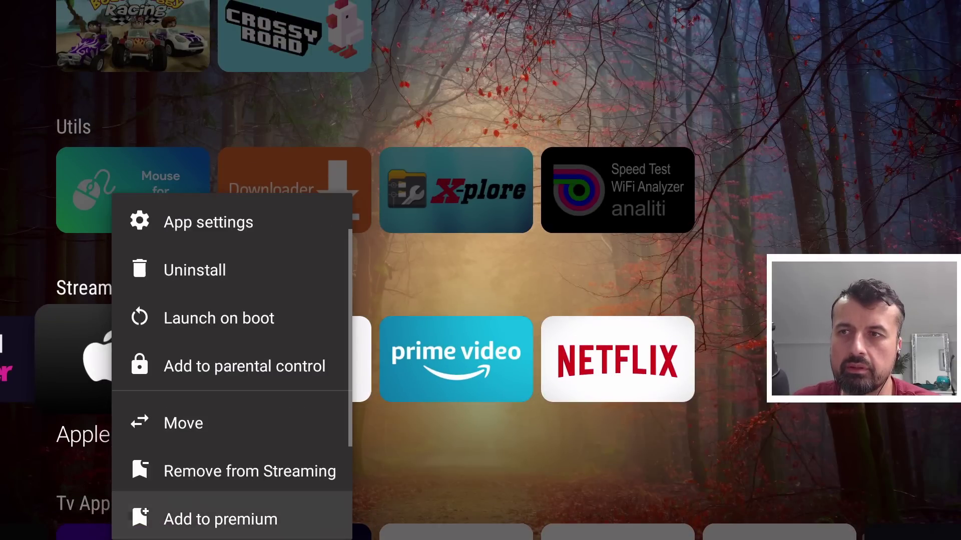
key("Up")
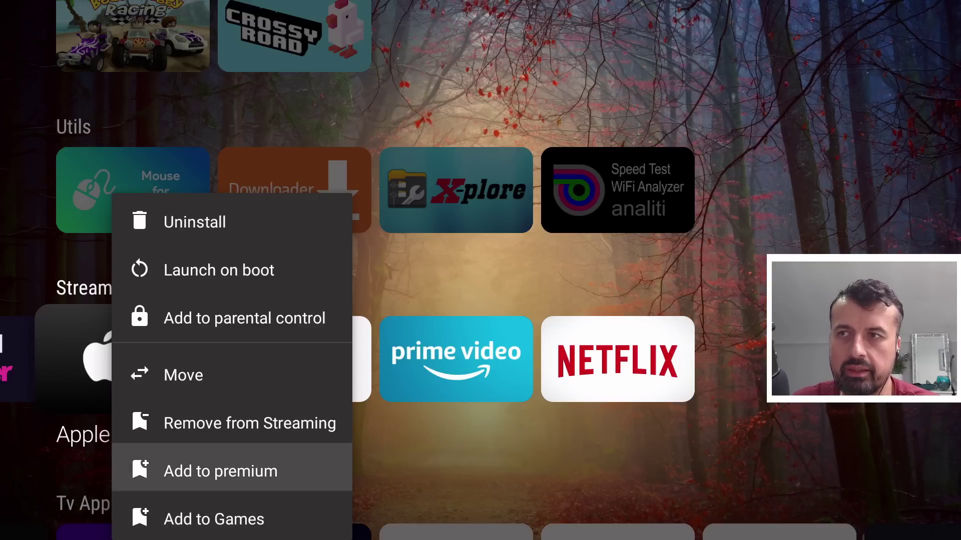
key("Escape")
Check the premium row above the Games row on the home screen
key("Up")
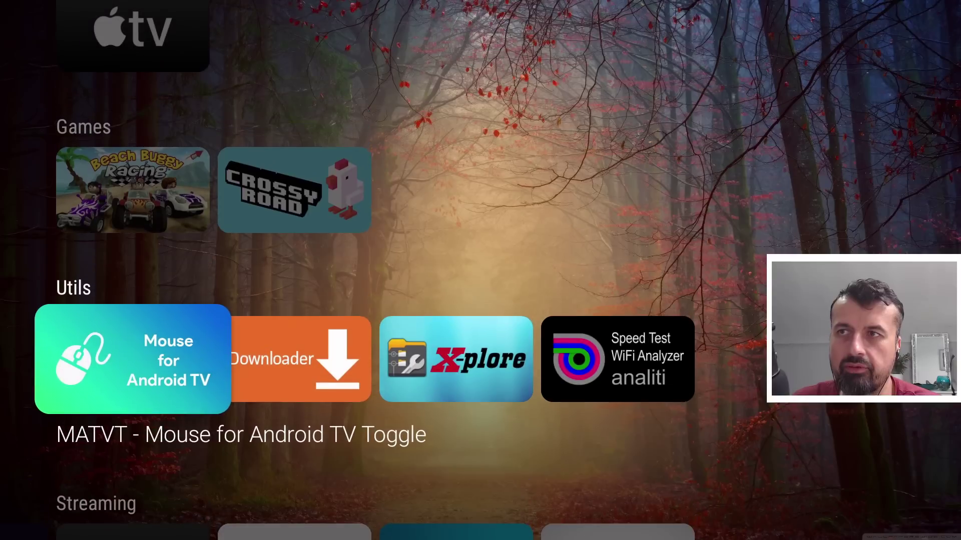
key("Left")
key("Return")
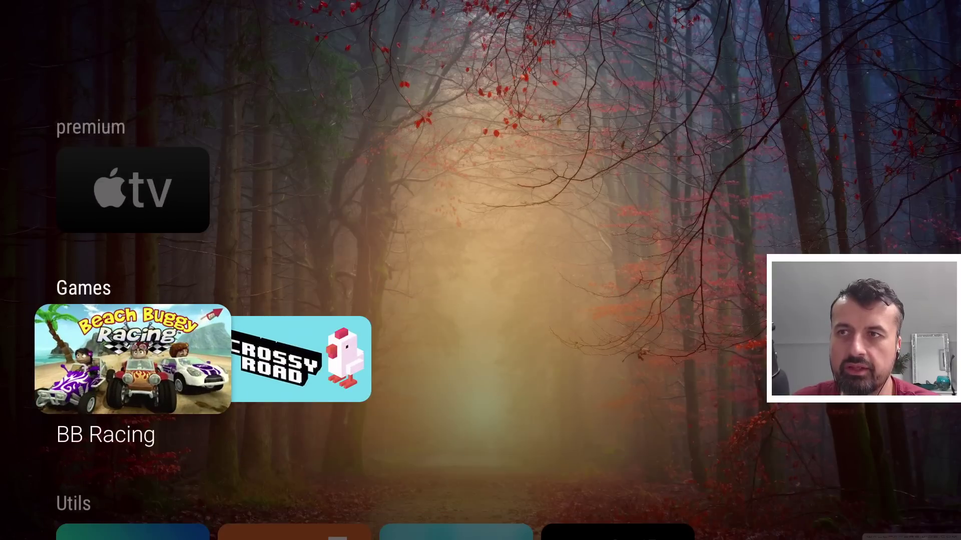
key("Up")
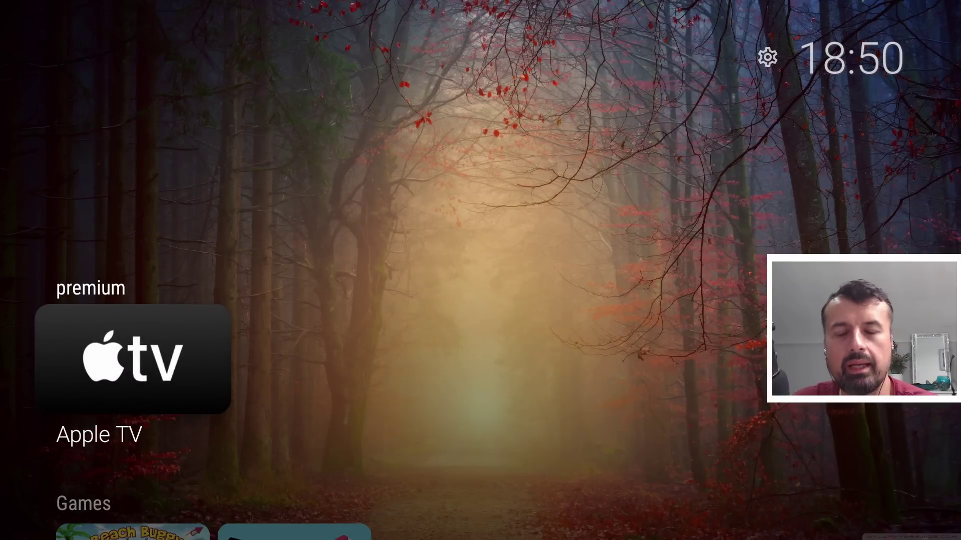
Remove the Apple TV app from the Streaming category
key("Down")
key("Down")
key("Down")
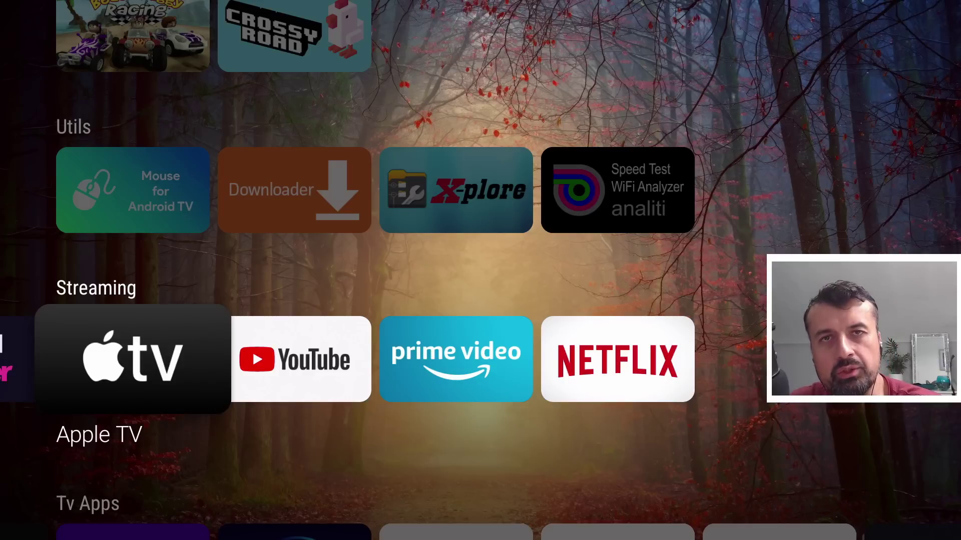
key("Right")
key("Left")
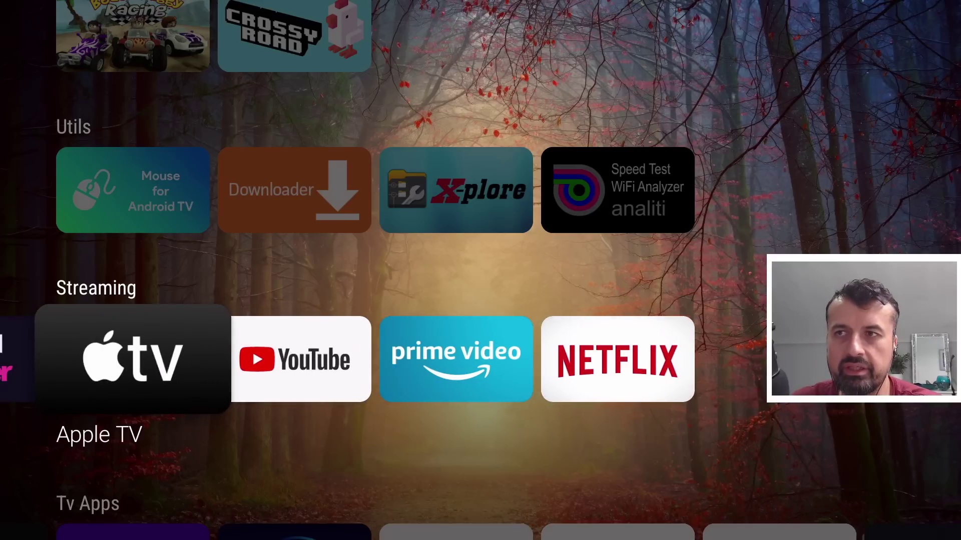
key("Return")
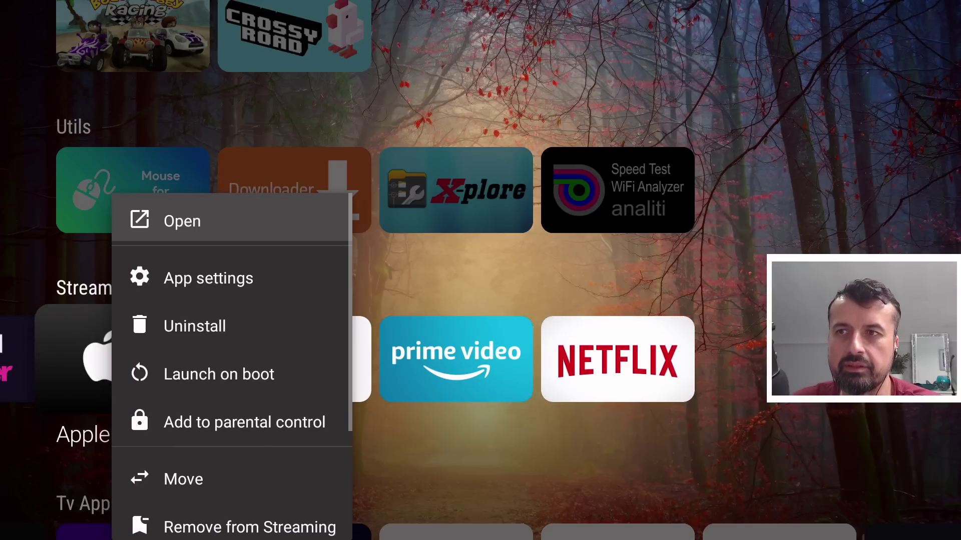
key("Down")
key("Down")
key("Down")
key("Down")
key("Down")
key("Down")
key("Down")
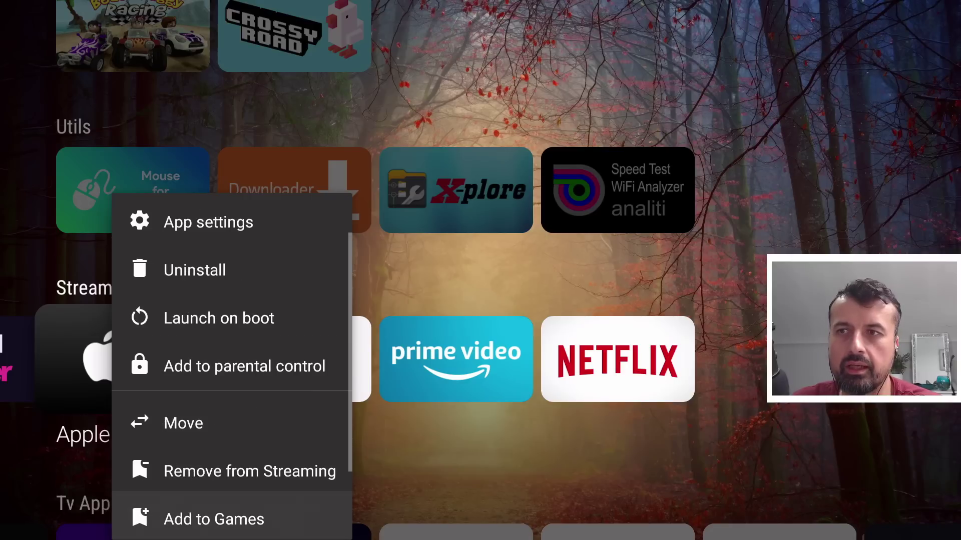
key("Up")
key("Return")
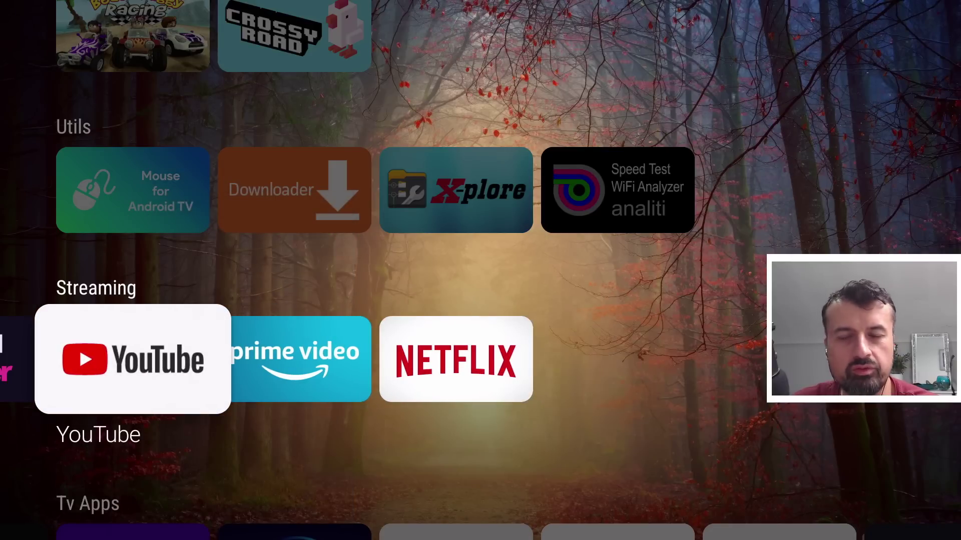
Look through the Tv Apps row from Apple TV to My5
key("Down")
key("Down")
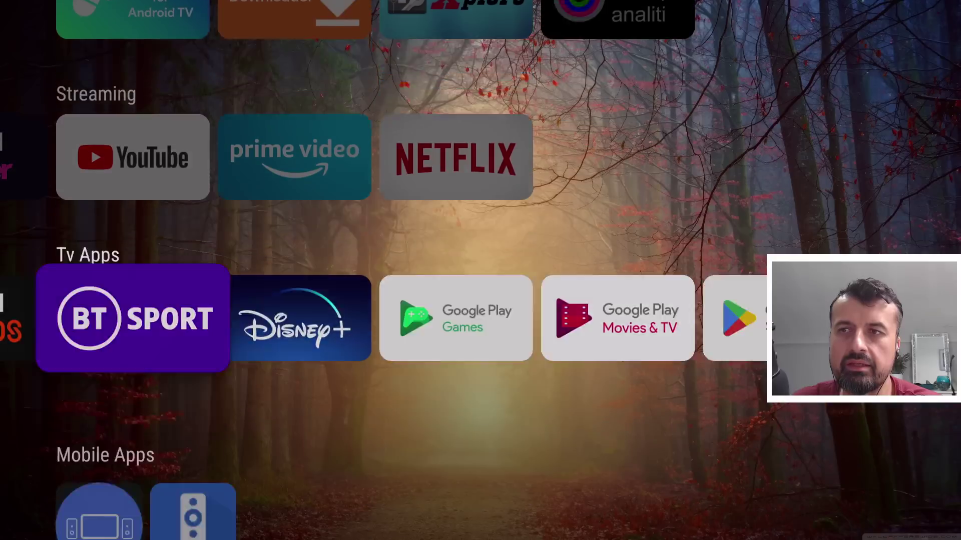
key("Up")
key("Up")
key("Down")
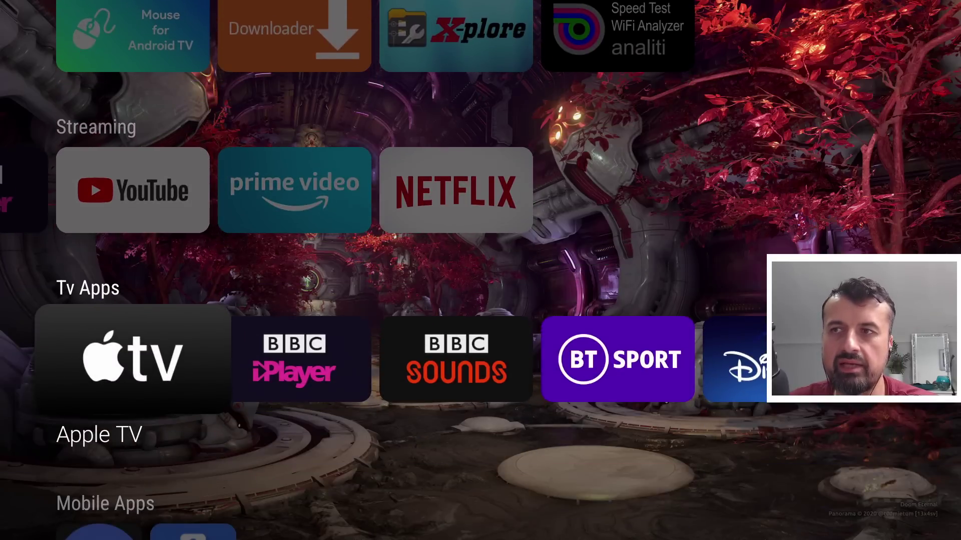
key("Right")
key("Right")
key("Right")
key("Right")
key("Right")
key("Right")
key("Right")
key("Right")
key("Right")
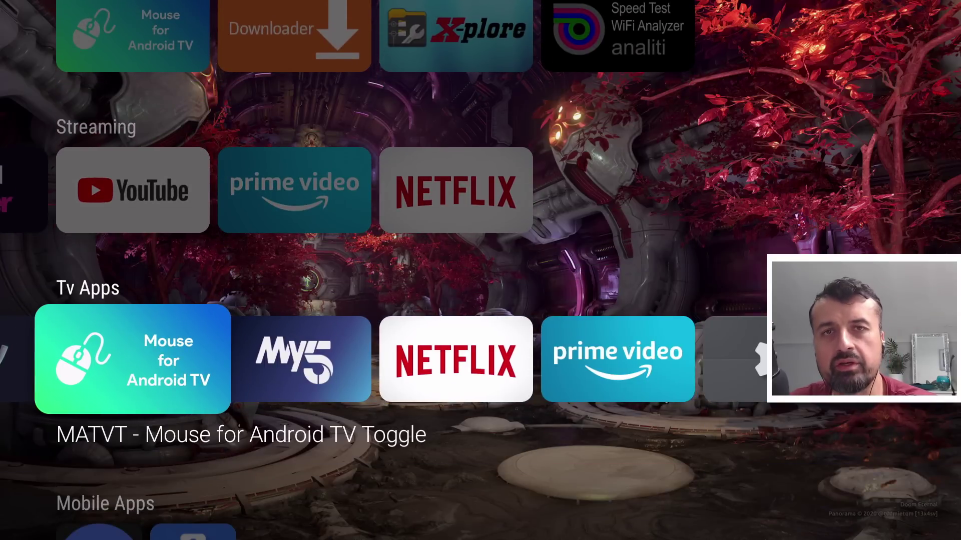
key("Left")
key("Left")
key("Left")
key("Left")
key("Left")
key("Right")
key("Right")
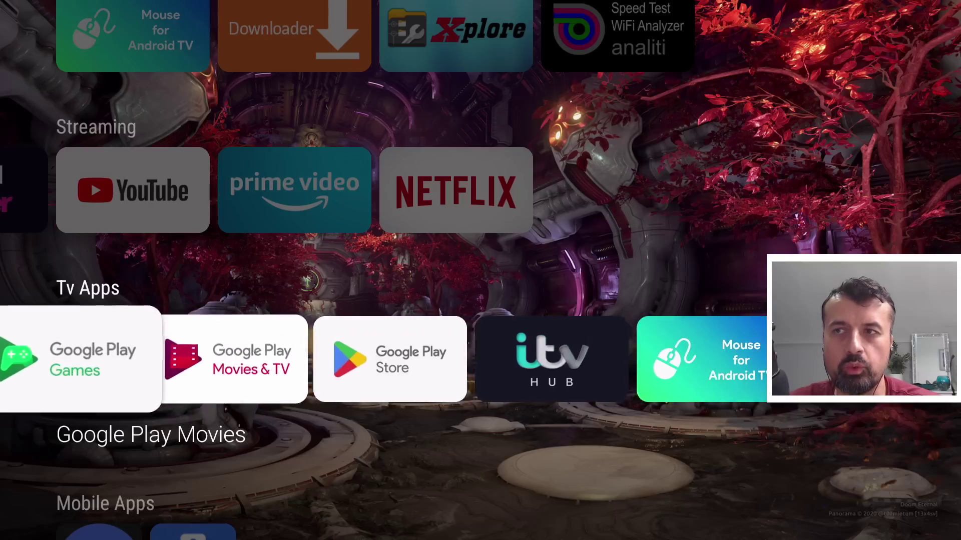
key("Right")
key("Right")
key("Right")
key("Right")
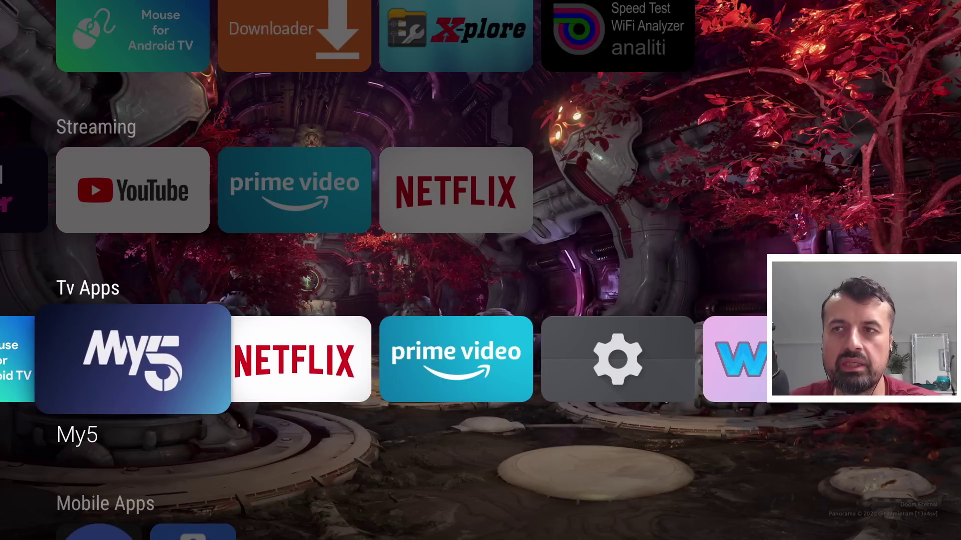
Compare the apps in the Streaming and Utils rows with those in the Tv Apps row
key("Up")
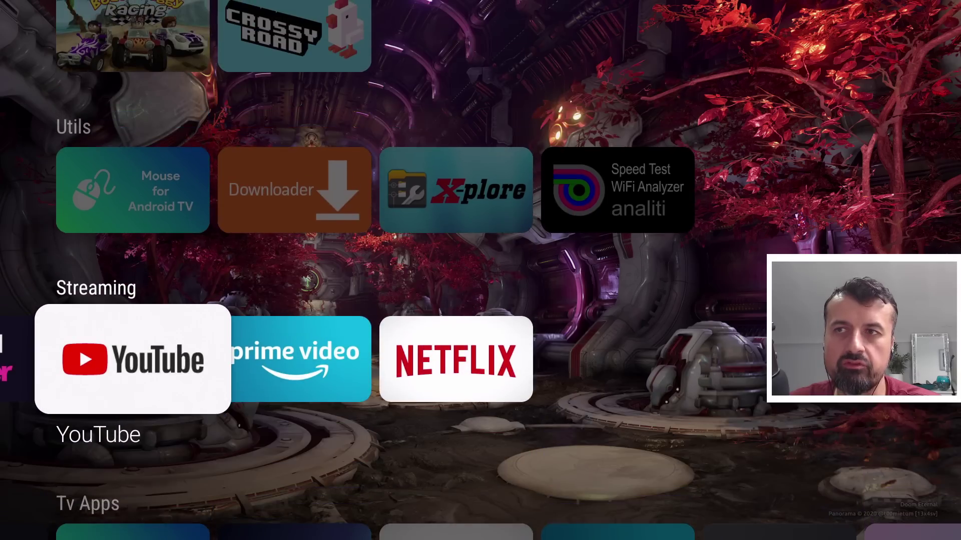
key("Down")
key("Right")
key("Up")
key("Up")
key("Up")
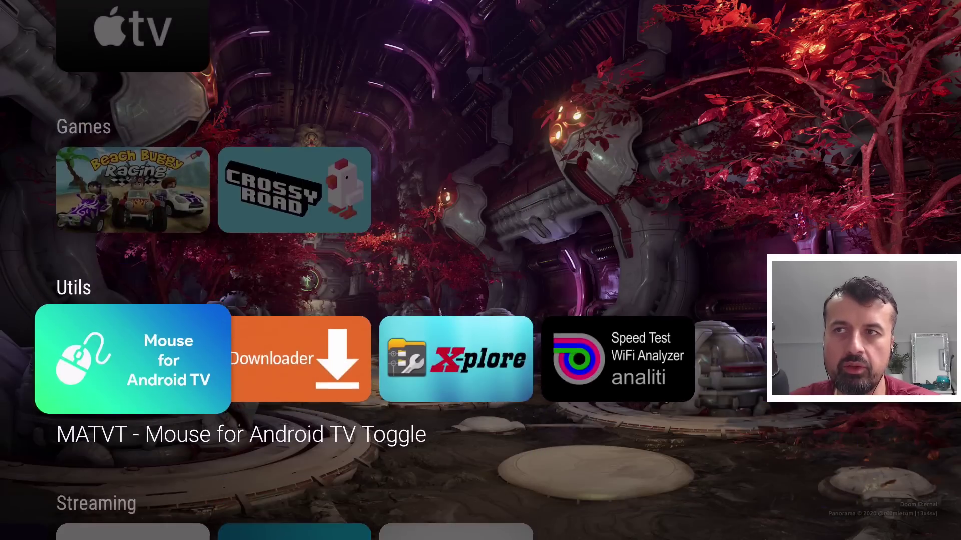
key("Down")
key("Down")
key("Down")
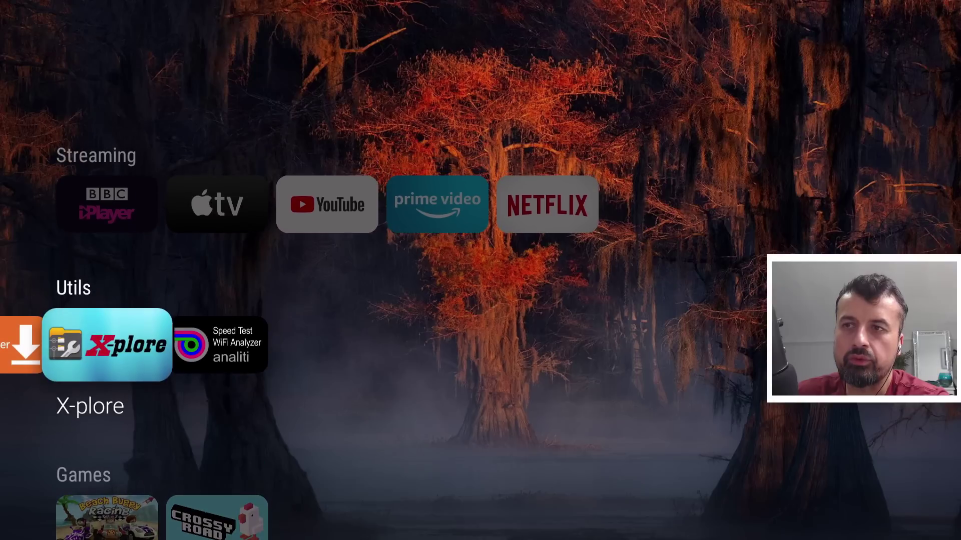
Look over the Utils and Games rows and examine the category order from Streaming to Mobile Apps in the category list
key("Left")
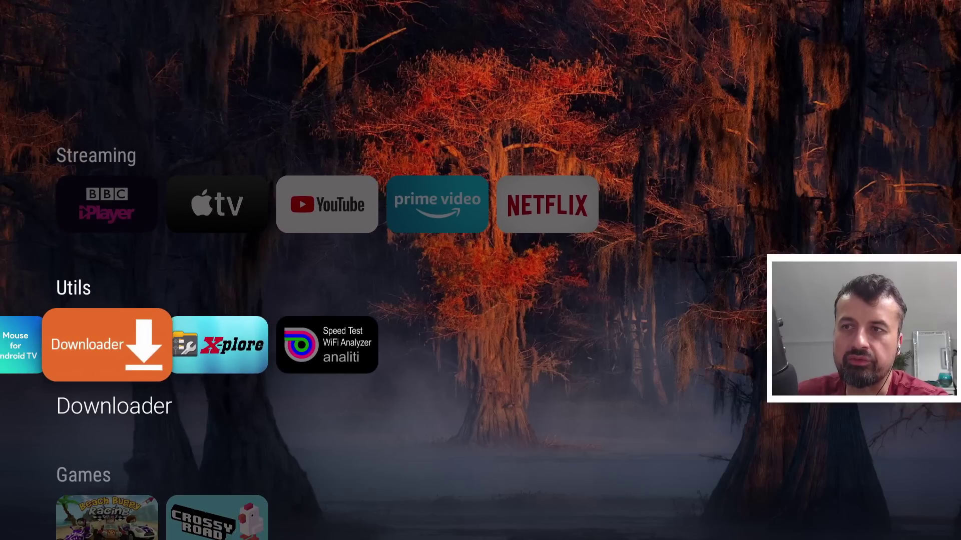
key("Left")
key("Down")
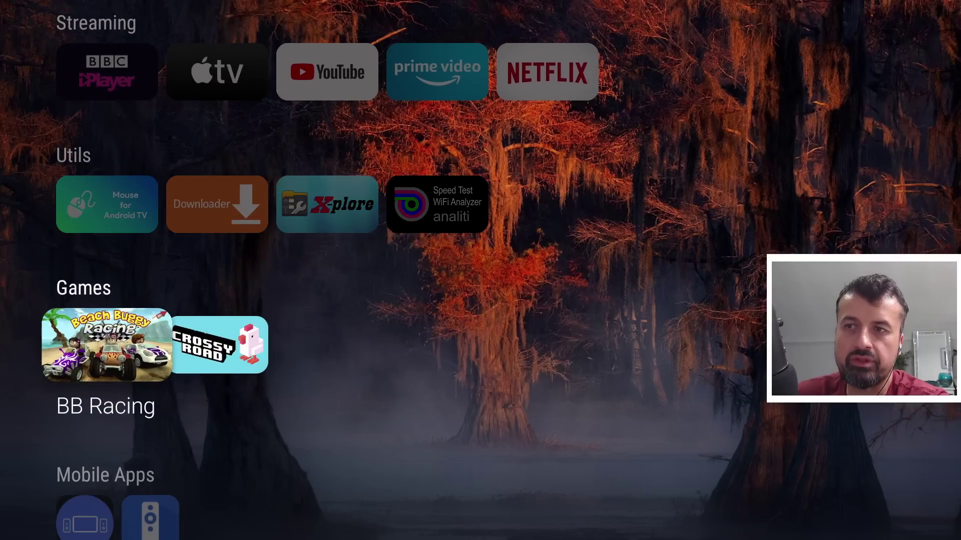
key("Left")
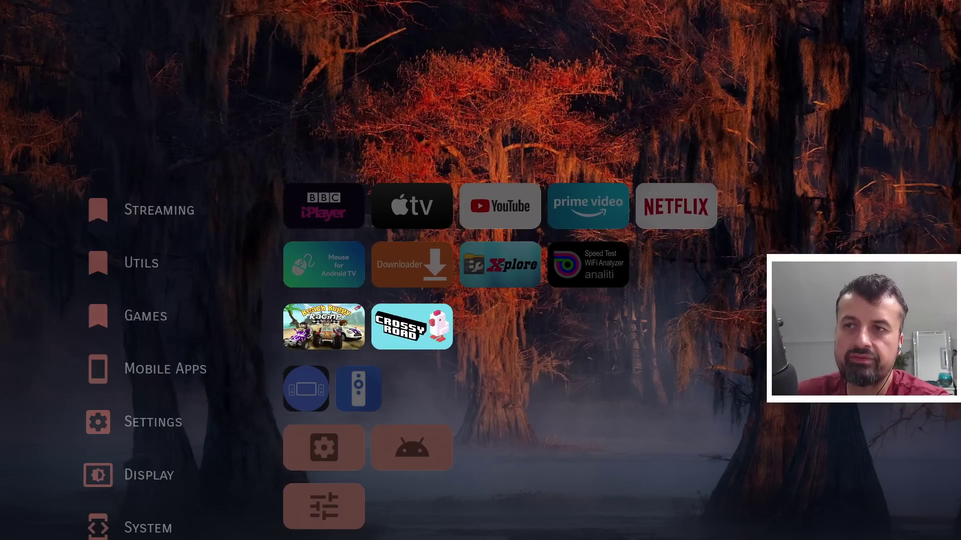
key("Down")
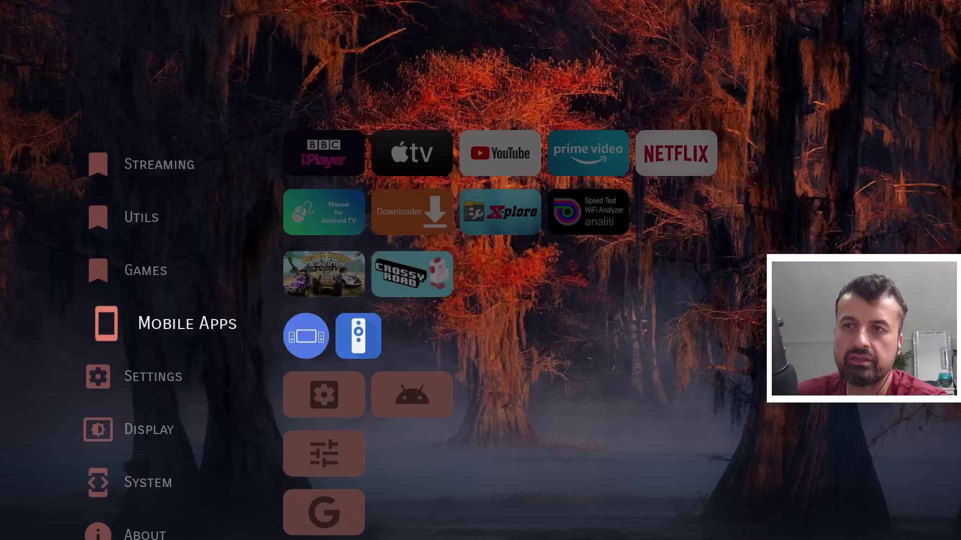
key("Up")
key("Up")
key("Up")
key("Down")
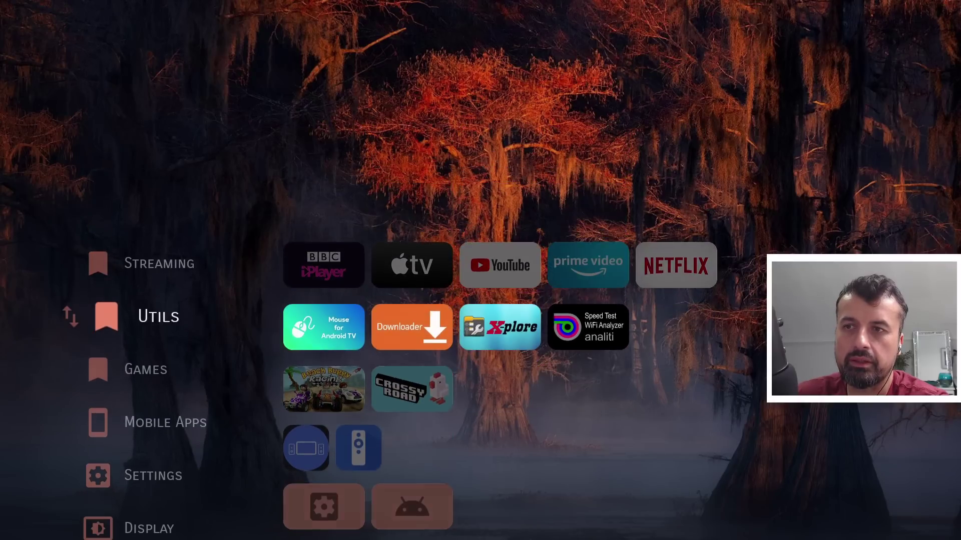
key("Down")
key("Down")
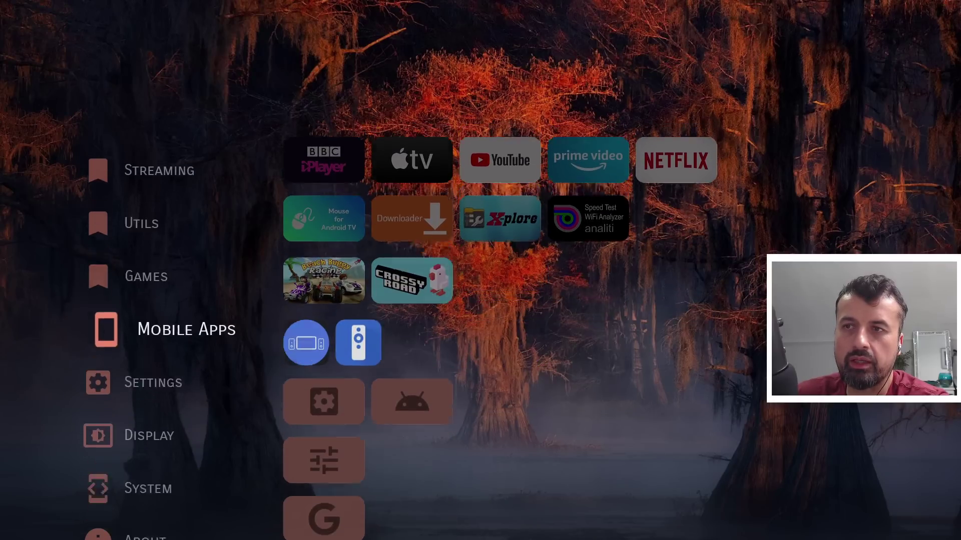
Reorder the categories so that Games comes first, followed by Utils and Streaming
key("Up")
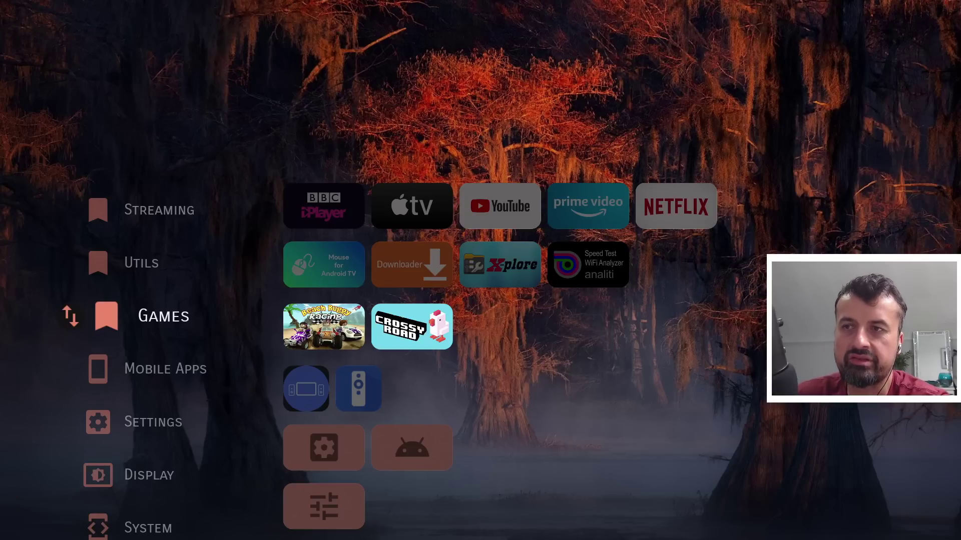
key("Up")
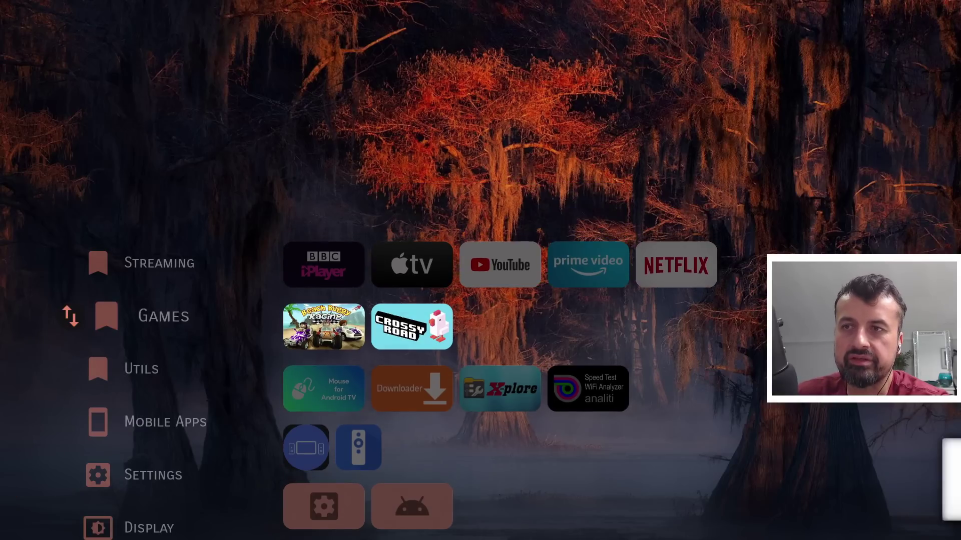
key("Down")
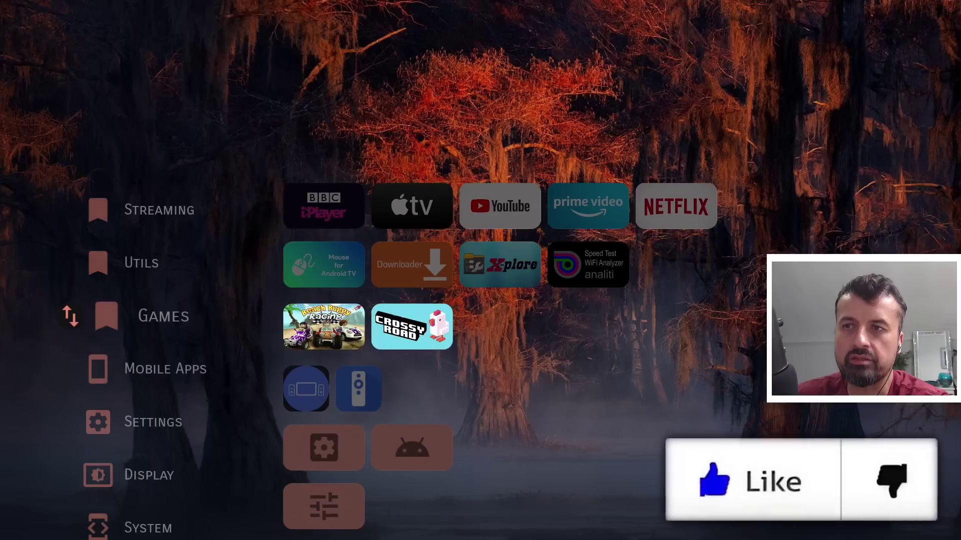
key("Down")
key("Up")
key("Up")
key("Up")
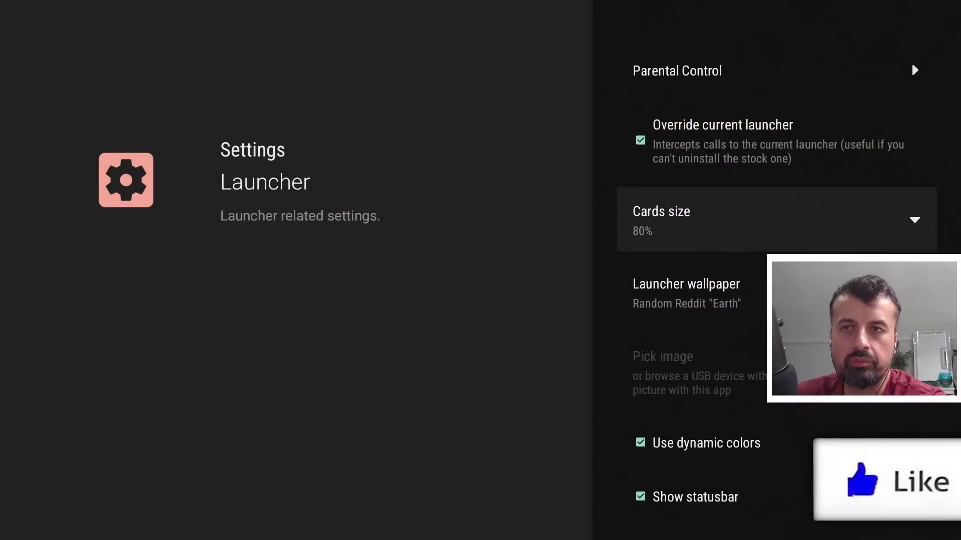
Set the launcher's cards size to 120% and return to the home screen
key("Return")
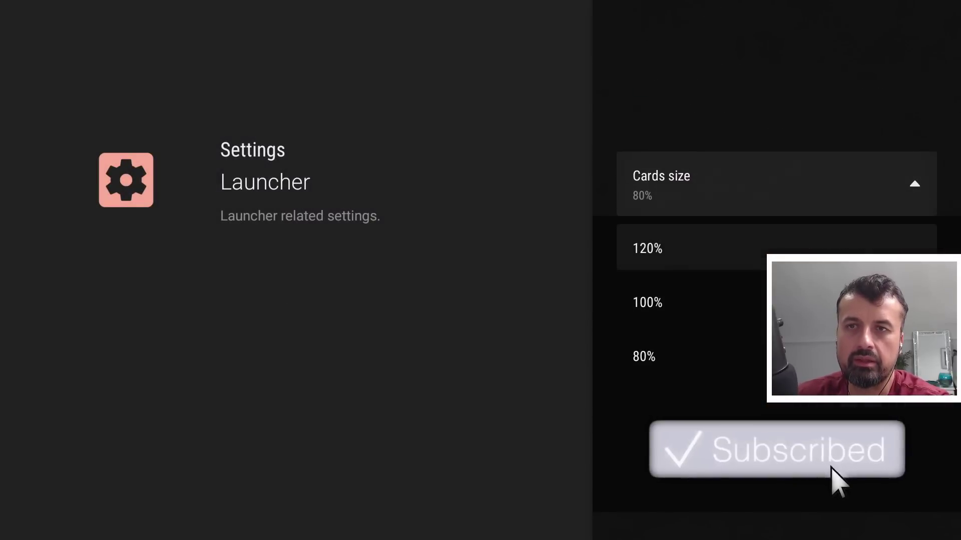
key("Down")
key("Up")
key("Return")
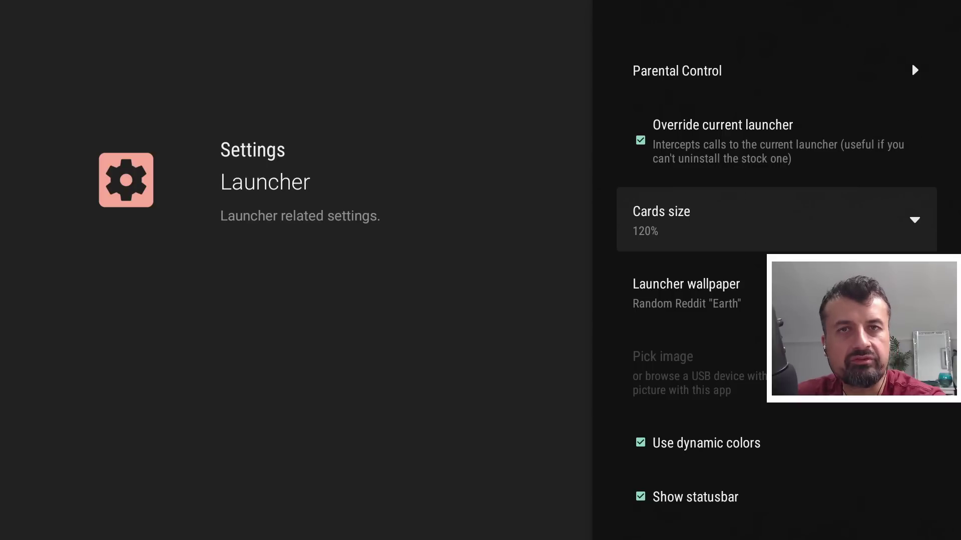
key("Escape")
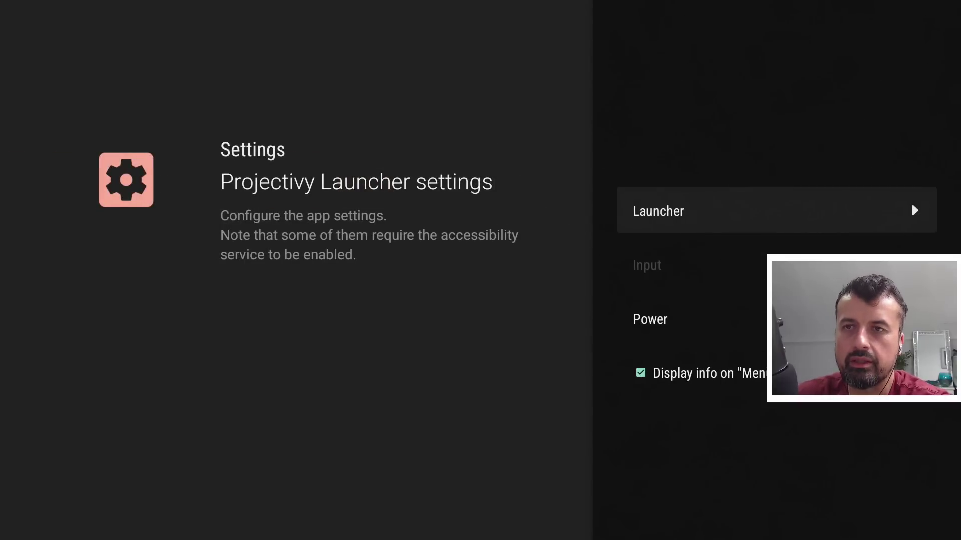
key("Escape")
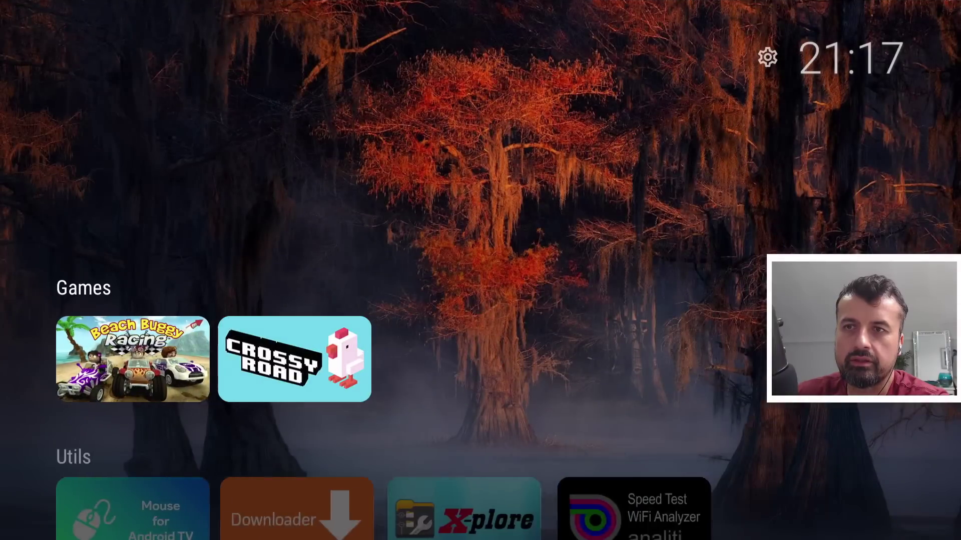
Look through the Games, Utils, Streaming and Mobile Apps rows to check the new card size and category order
key("Down")
key("Down")
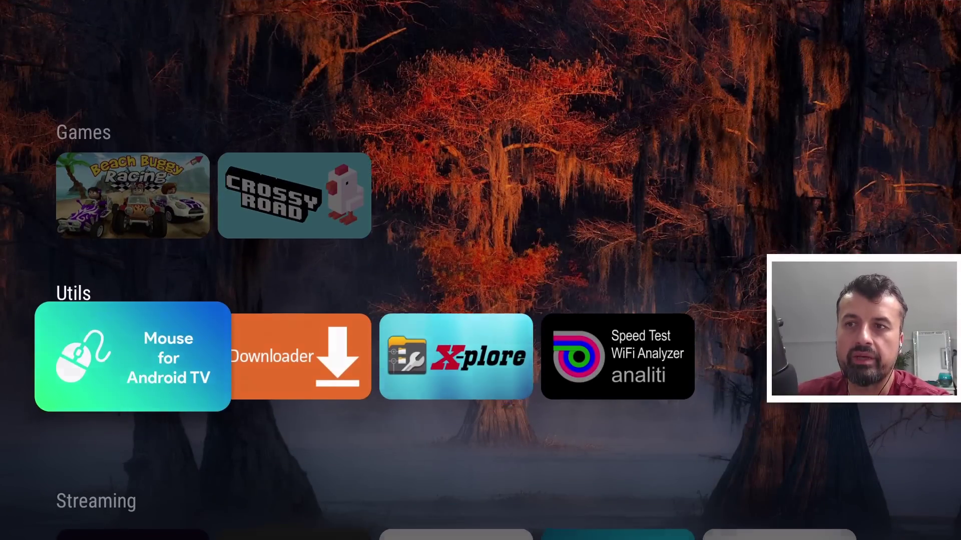
key("Down")
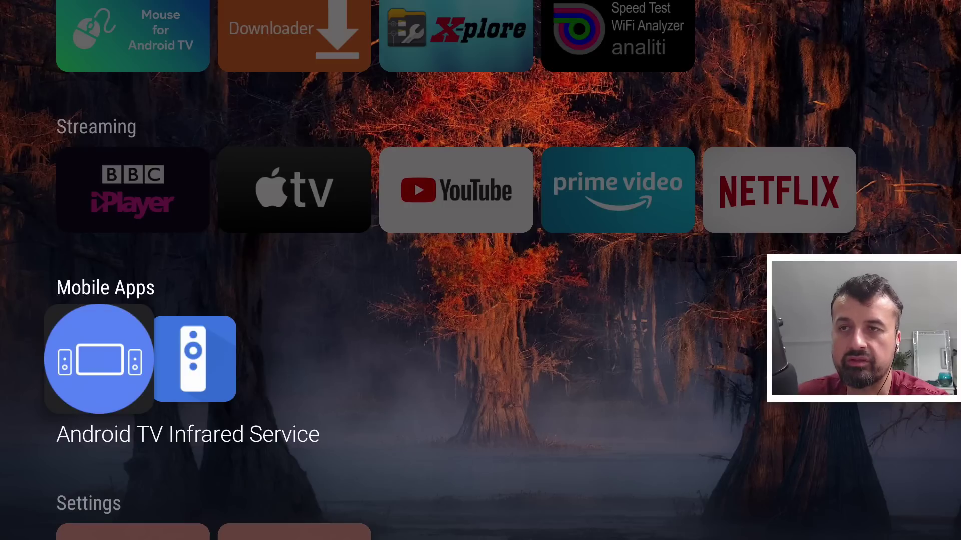
key("Up")
key("Right")
key("Right")
key("Right")
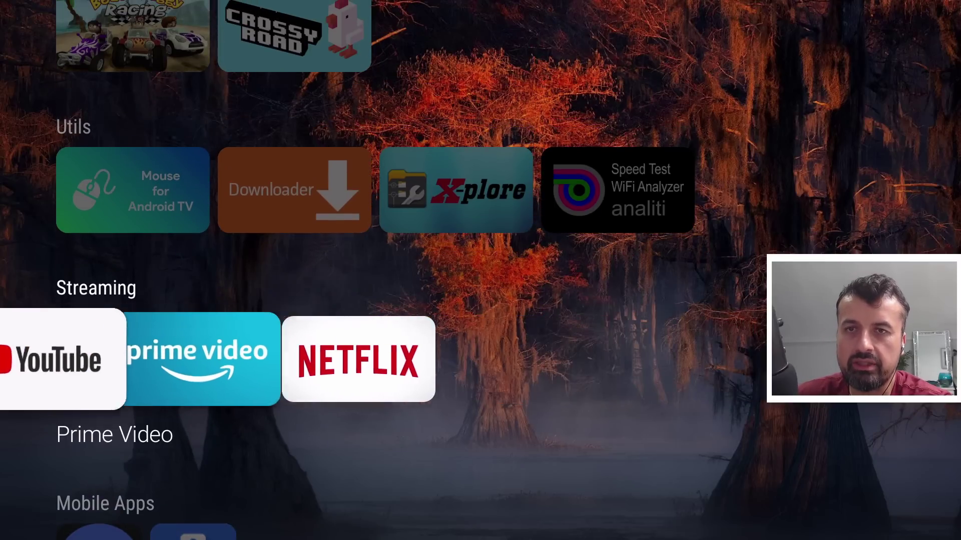
key("Up")
key("Left")
key("Right")
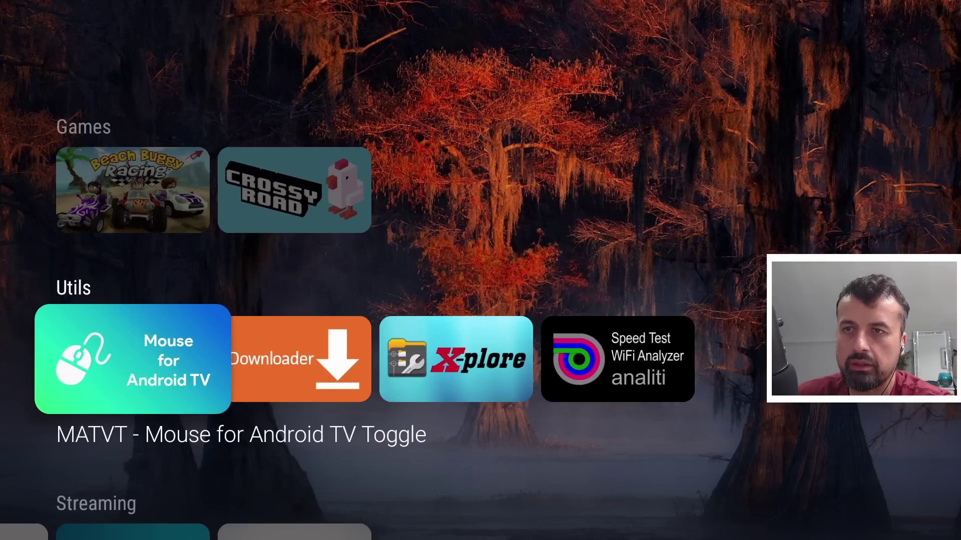
key("Up")
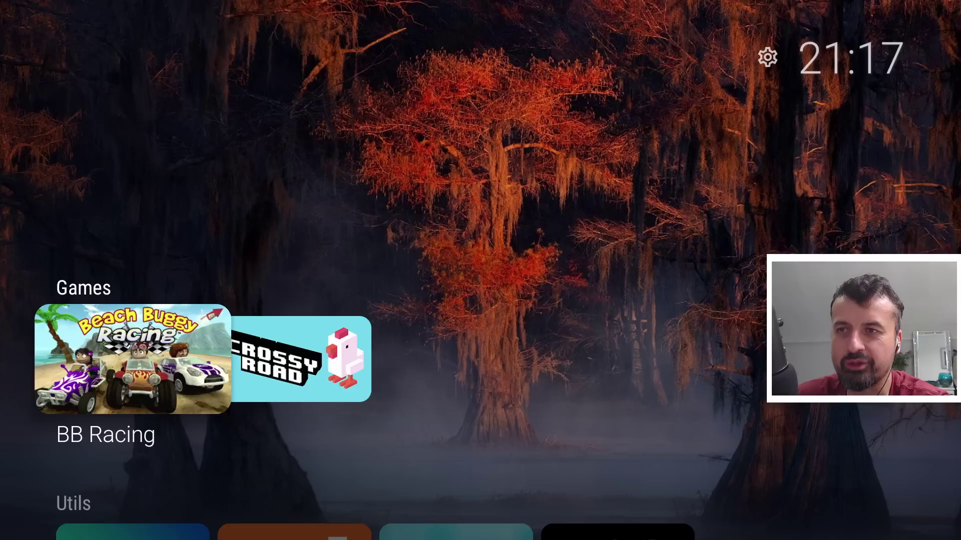
key("Down")
key("Down")
key("Down")
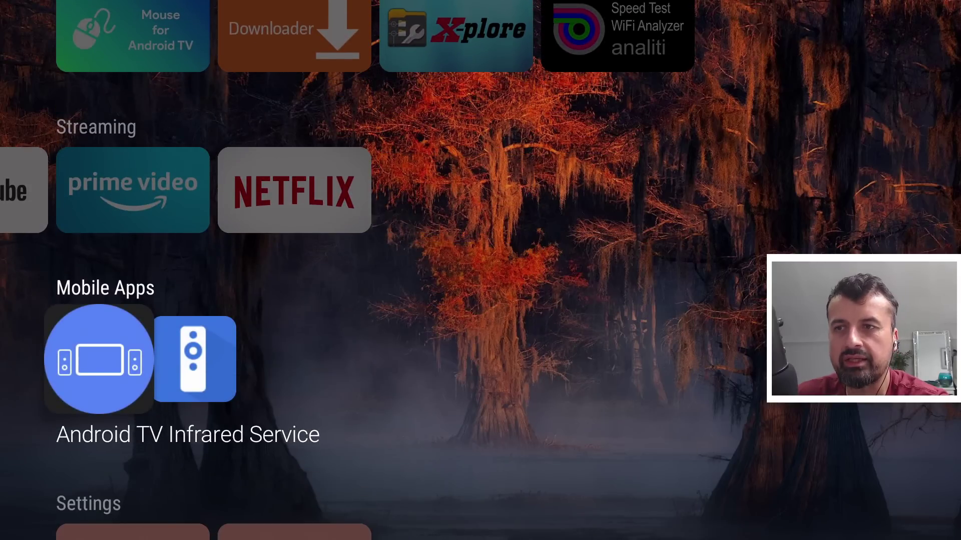
key("Up")
key("Up")
key("Up")
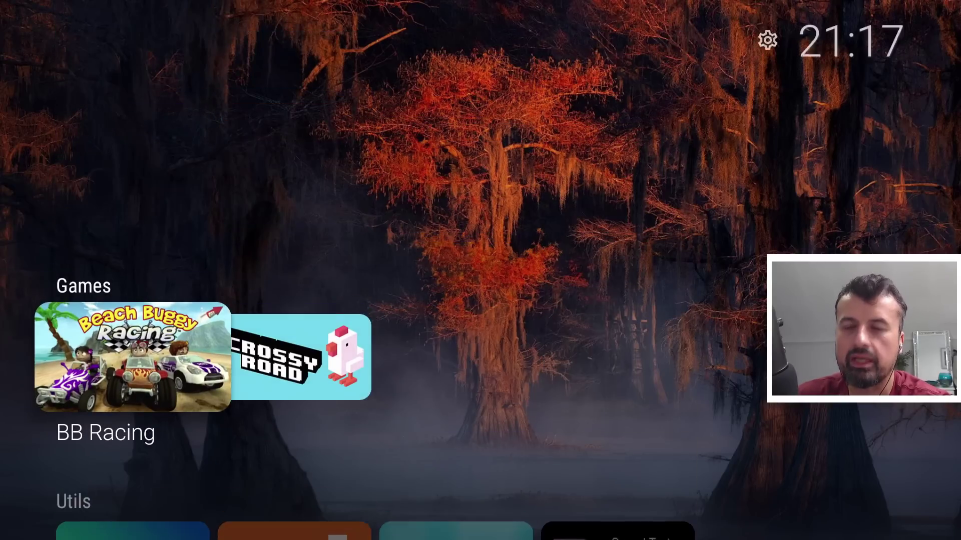
Open the Launcher section of the Projectivy Launcher settings and go to the wallpaper and colour options
key("Right")
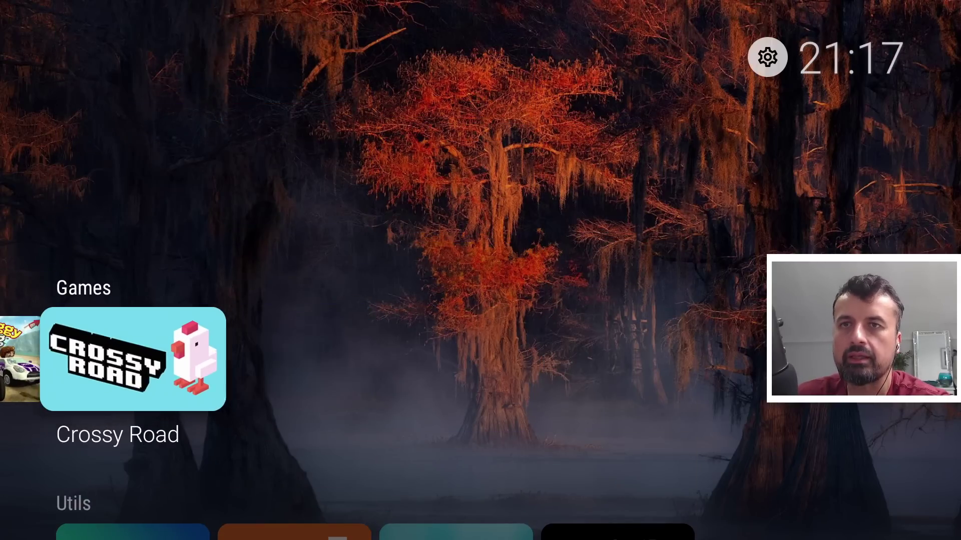
key("Up")
key("Return")
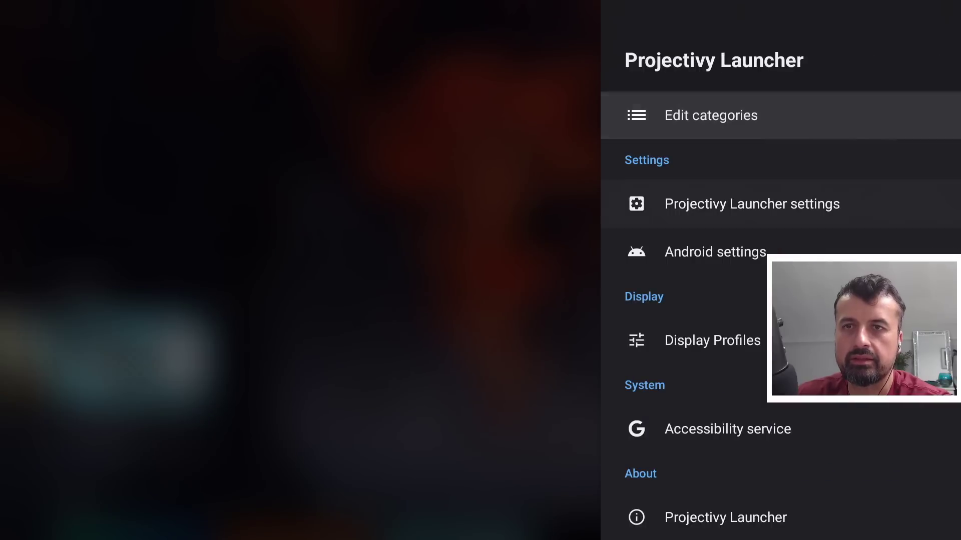
key("Down")
key("Return")
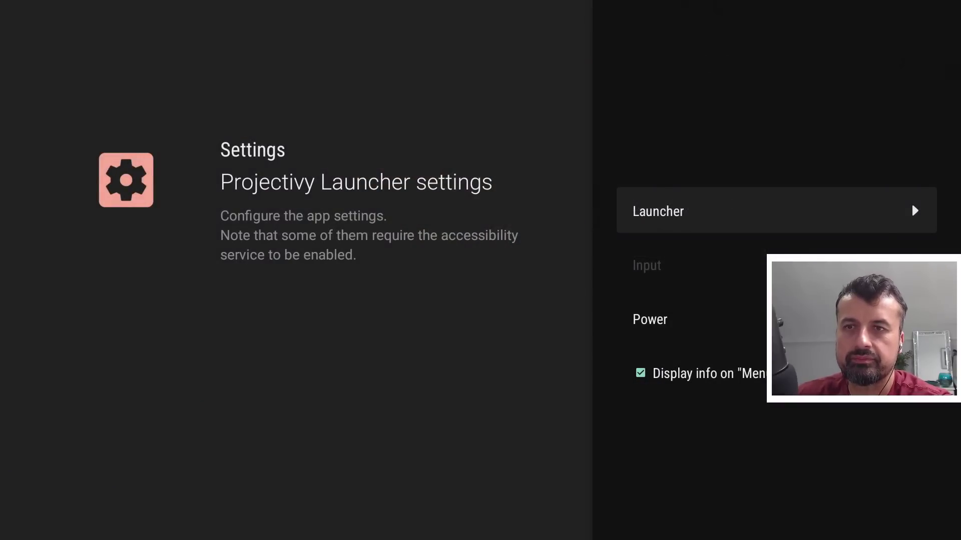
key("Return")
key("Down")
key("Down")
key("Down")
key("Down")
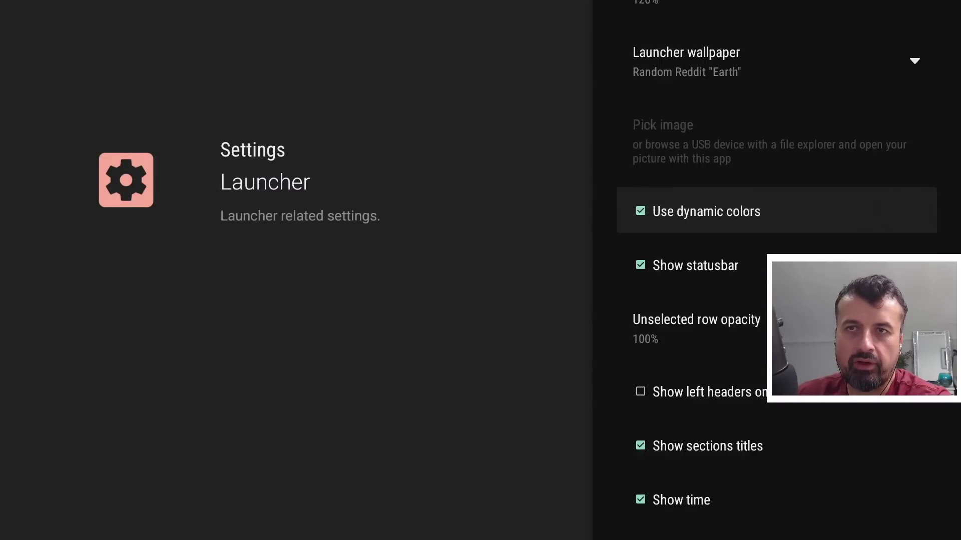
Examine the available launcher wallpaper sources, from None to the Random Reddit collections
key("Up")
key("Return")
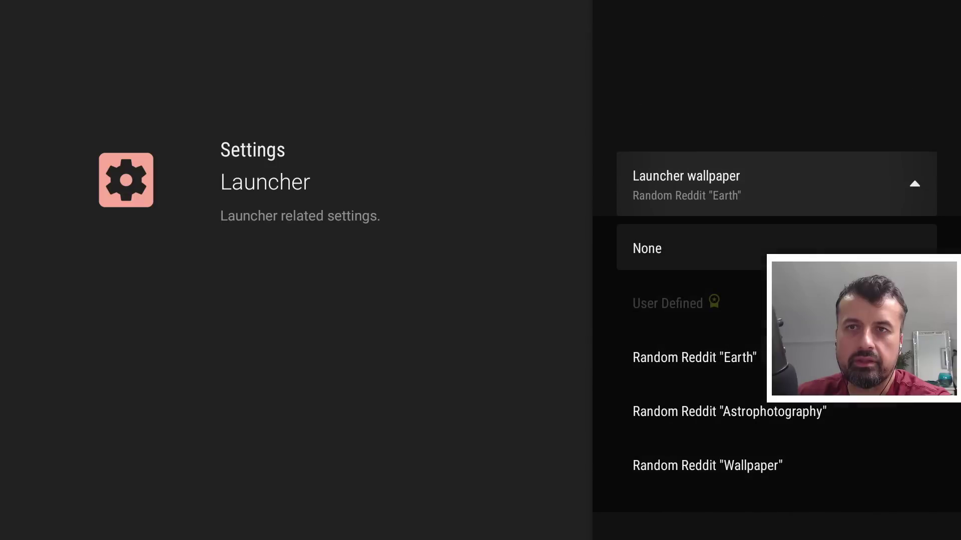
key("Down")
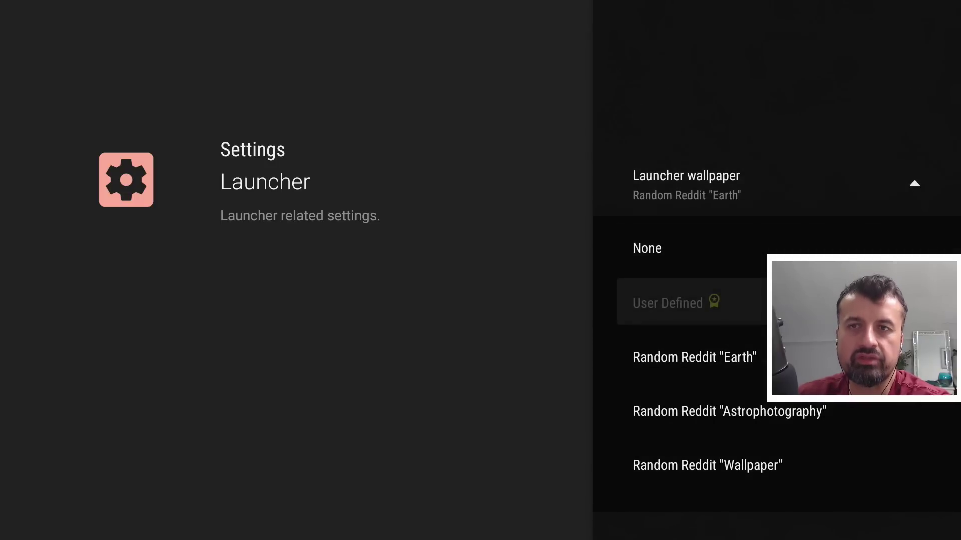
key("Up")
key("Down")
key("Down")
key("Down")
key("Down")
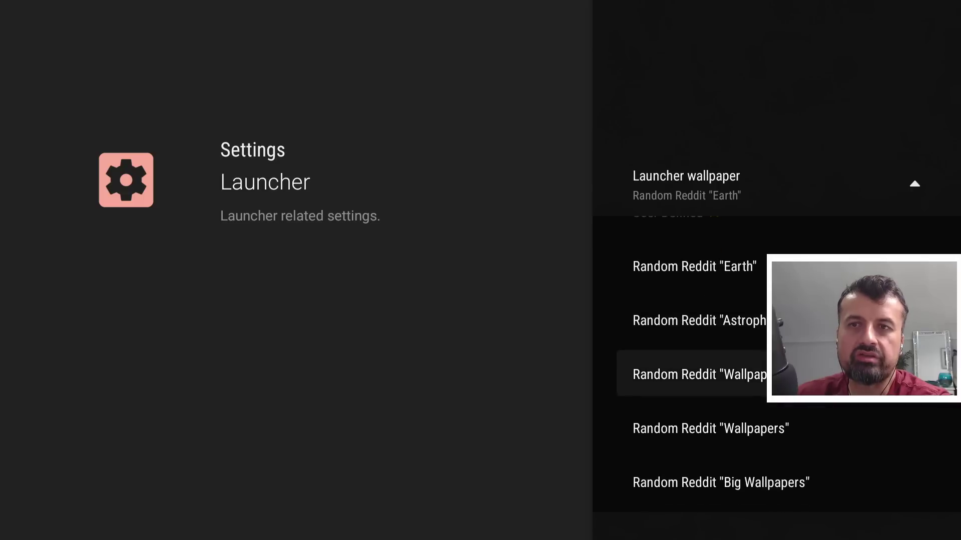
key("Up")
key("Up")
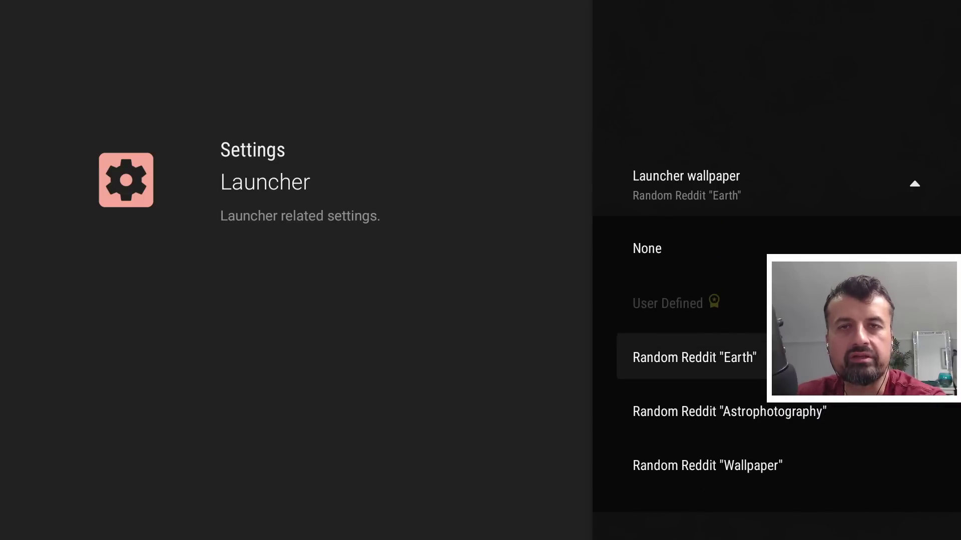
Set the launcher wallpaper to Random Reddit "Big Wallpapers" and return to the home screen
key("Down")
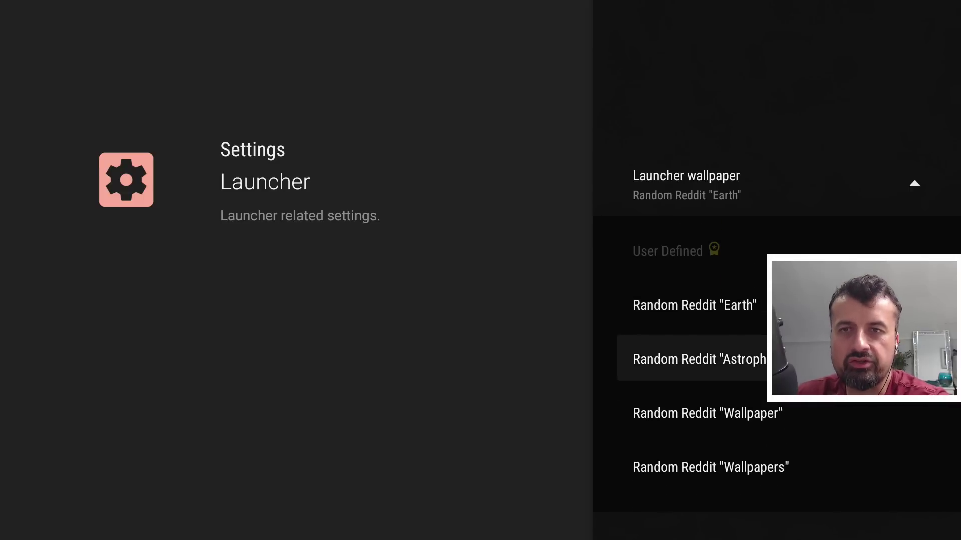
key("Down")
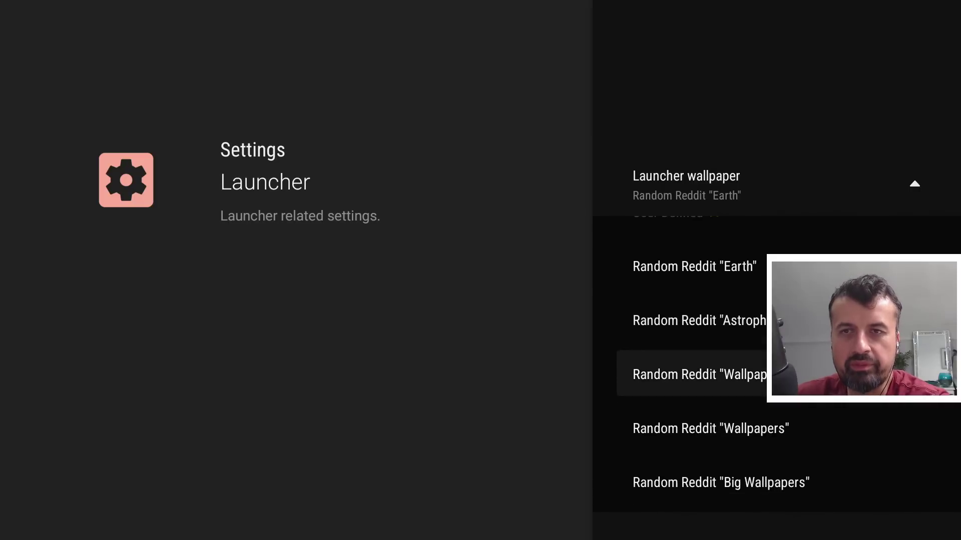
key("Down")
key("Down")
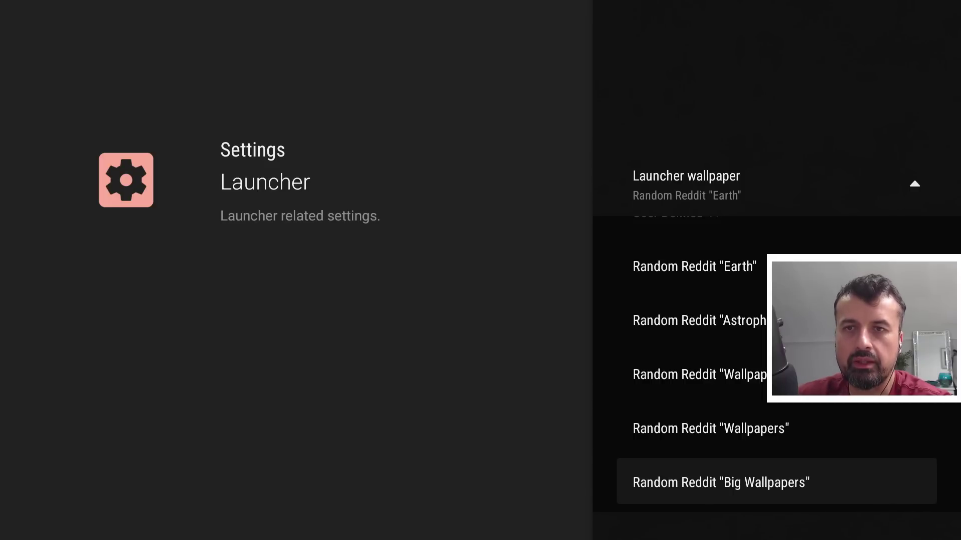
key("Return")
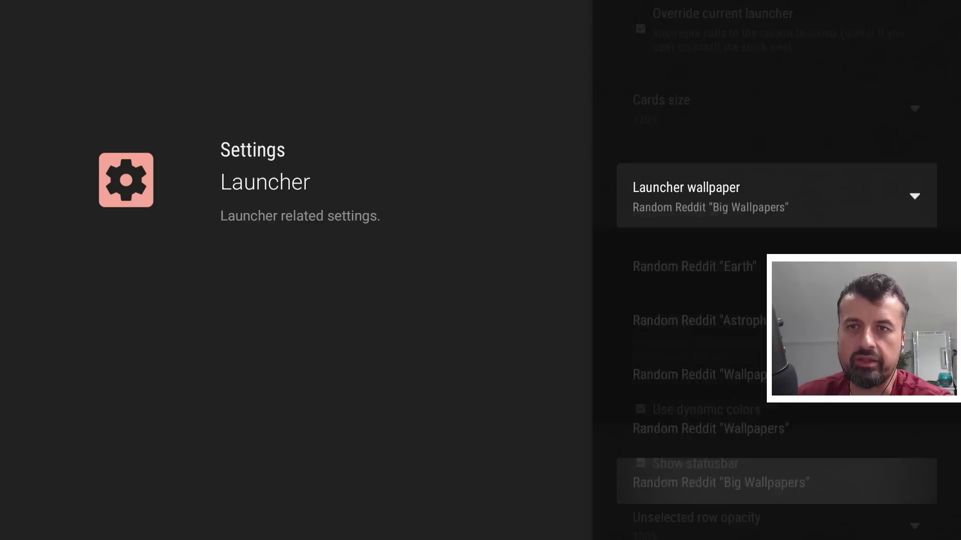
key("Escape")
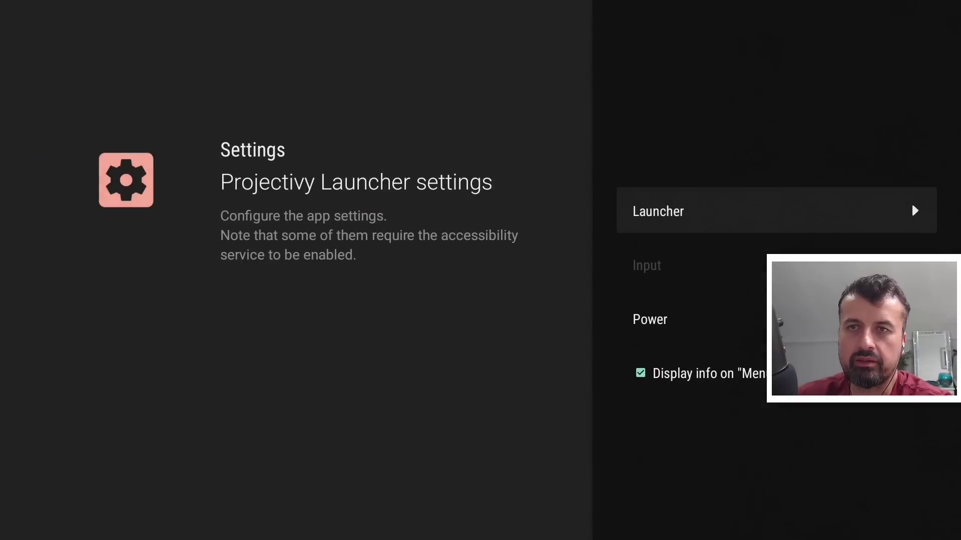
key("Escape")
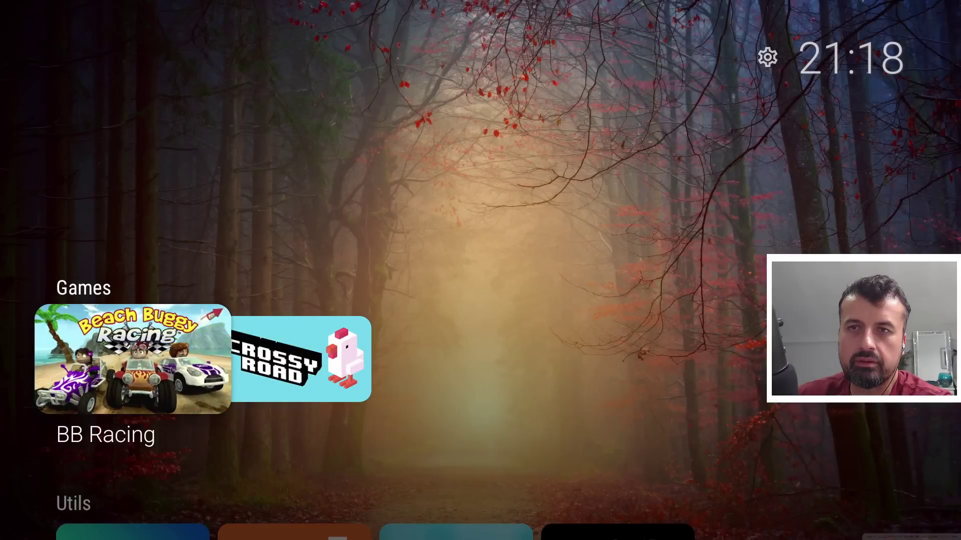
Look through the Games, Utils, Streaming and Mobile Apps rows to check how they appear over the new wallpaper
key("Down")
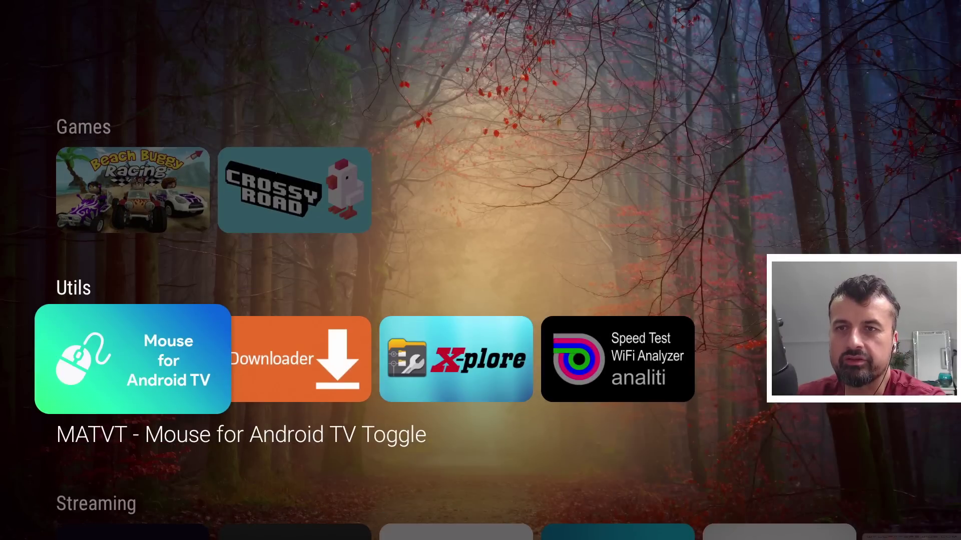
key("Down")
key("Down")
key("Up")
key("Up")
key("Up")
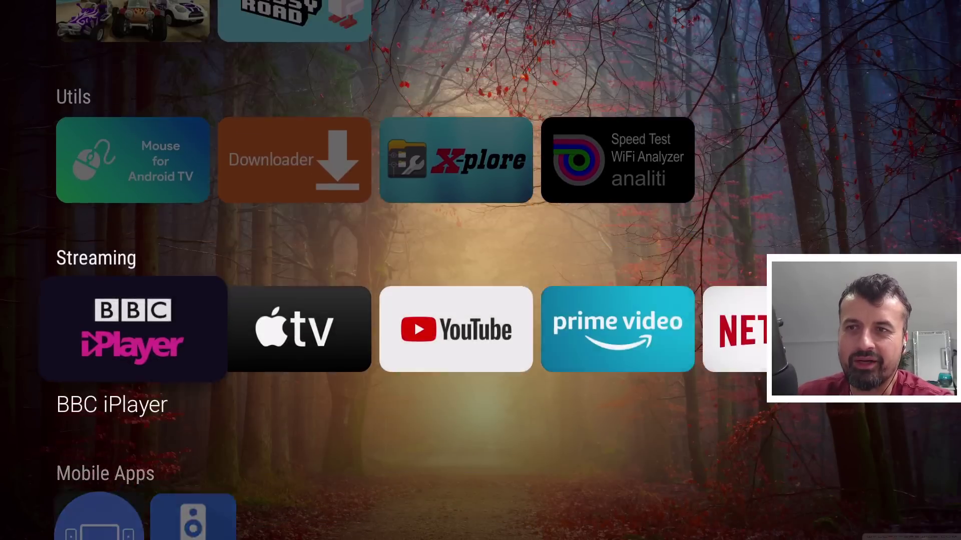
key("Right")
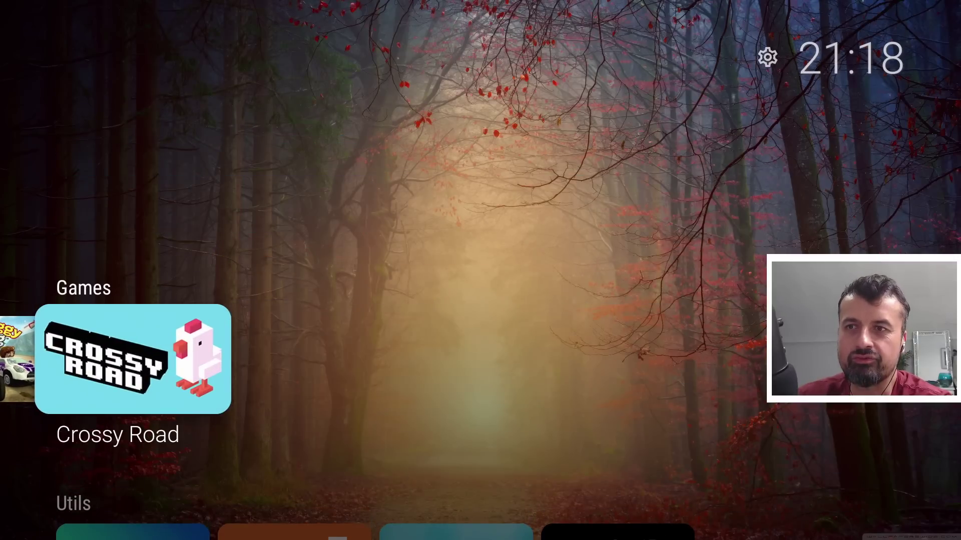
key("Left")
key("Down")
key("Down")
key("Down")
key("Down")
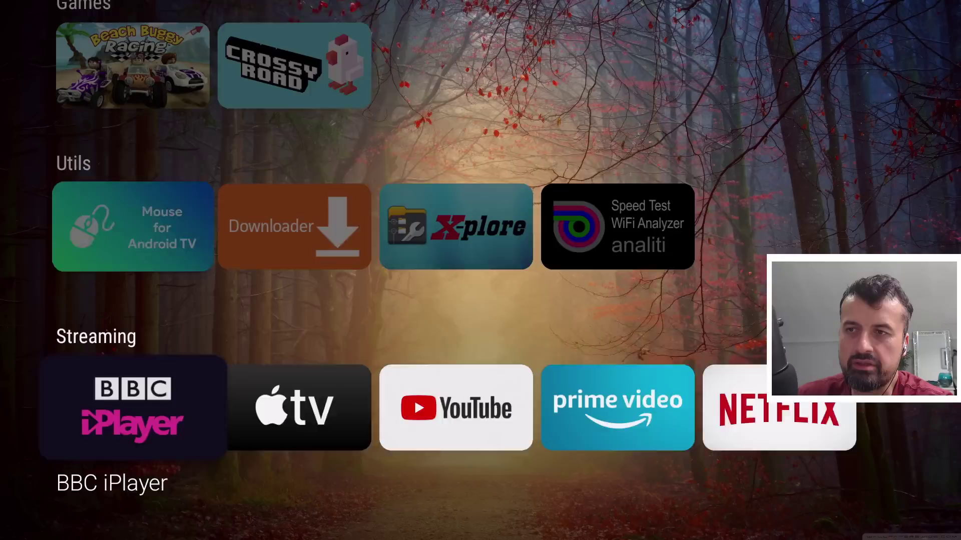
key("Up")
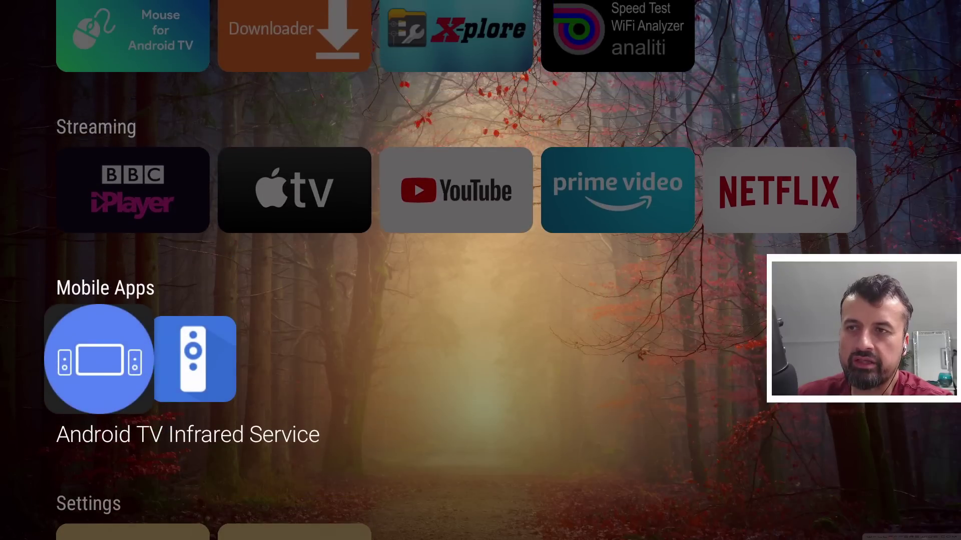
View the Projectivy Launcher settings from the home screen's Settings row and return to the home screen
key("Down")
key("Right")
key("Left")
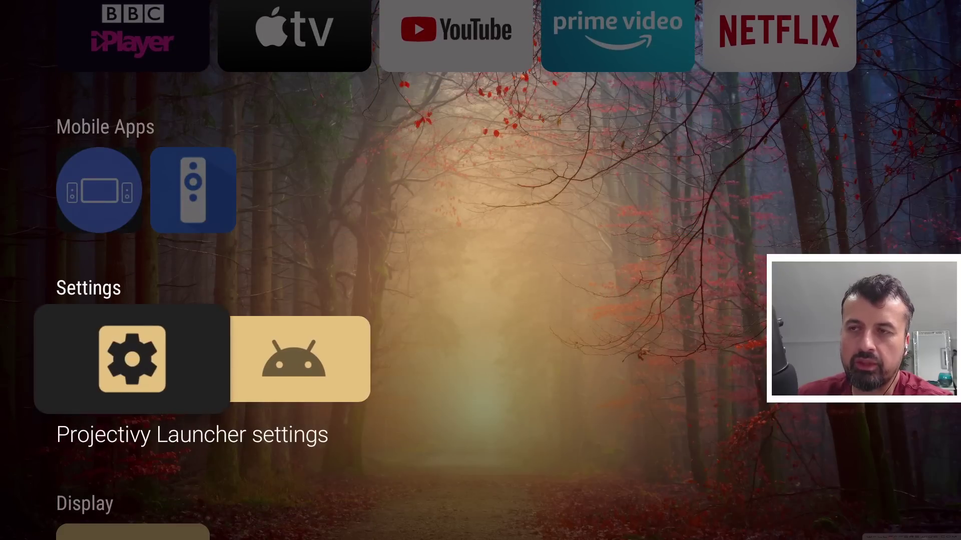
key("Return")
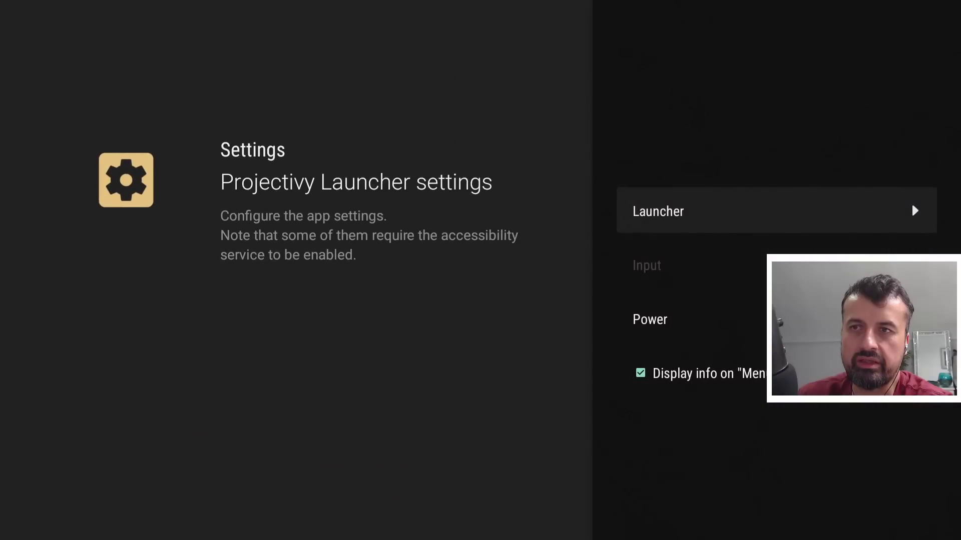
key("Escape")
Open the Android settings from the home screen, look through the general settings down to Apps, and return to the launcher
key("Right")
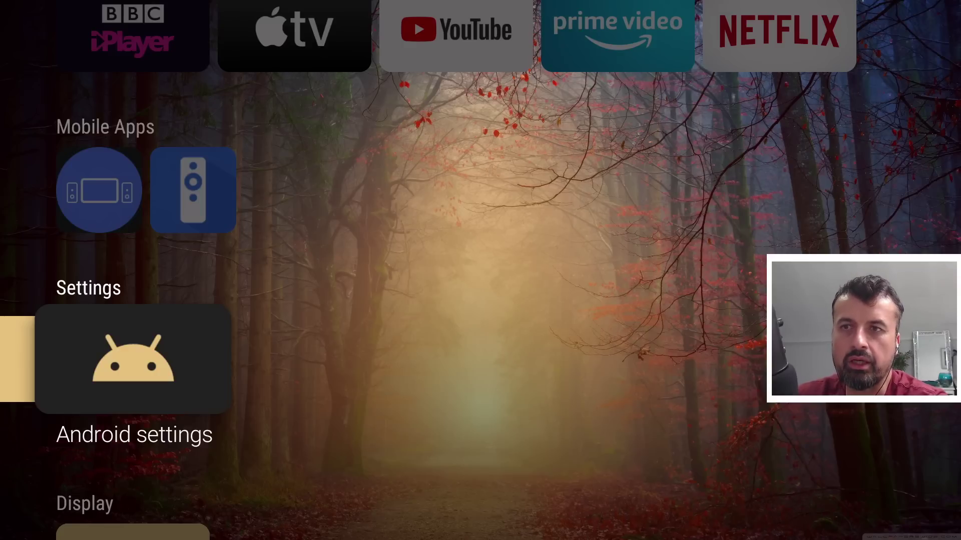
key("Return")
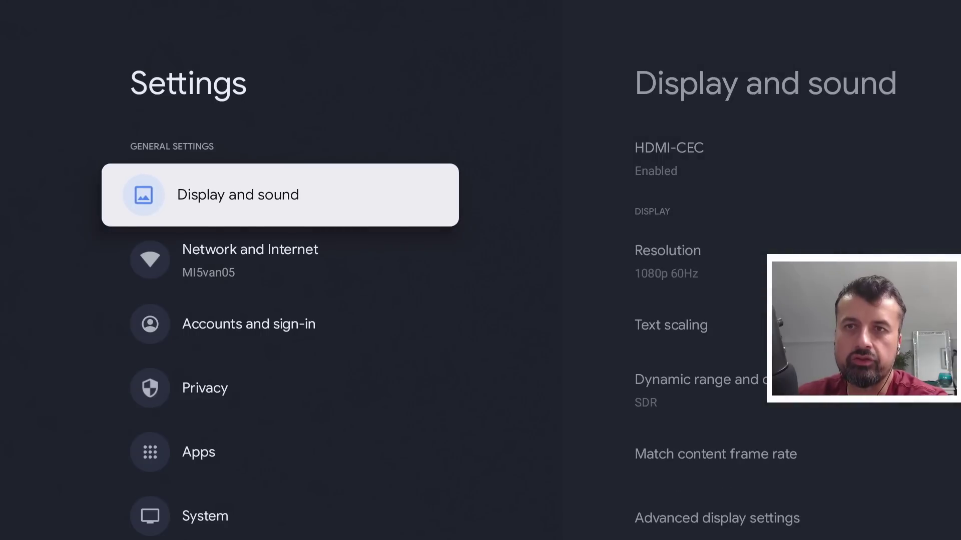
key("Down")
key("Down")
key("Down")
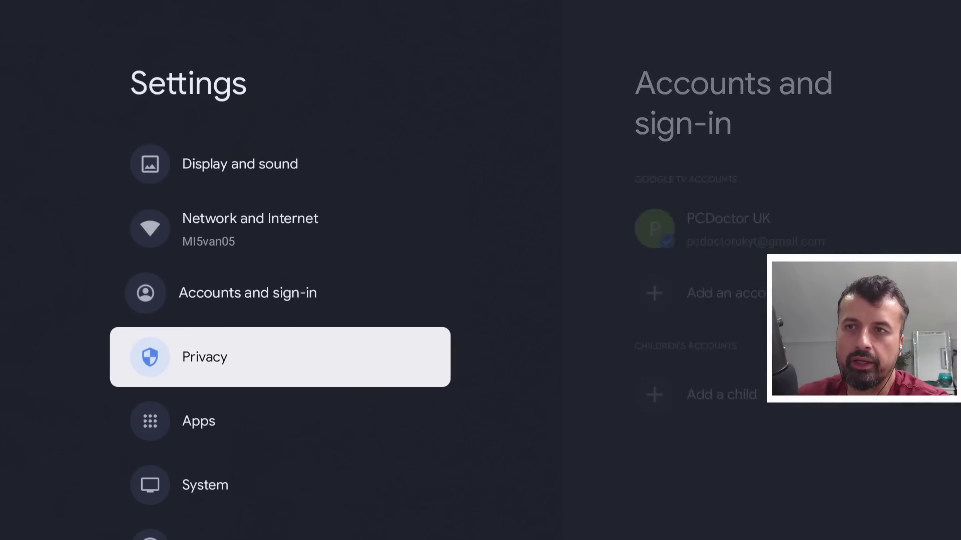
key("Down")
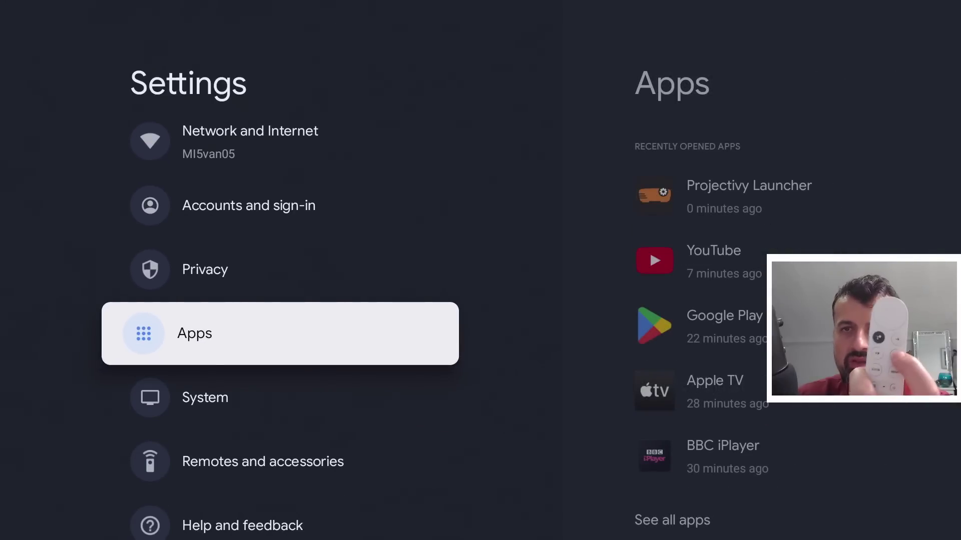
key("Escape")
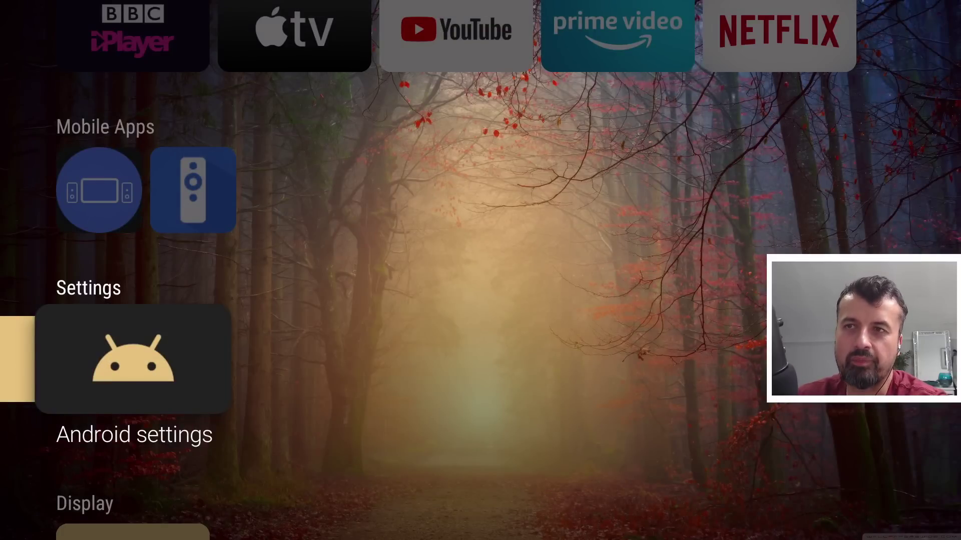
Go back up to the Games row and review the apps in the Streaming and Utils rows
key("Up")
key("Up")
key("Up")
key("Up")
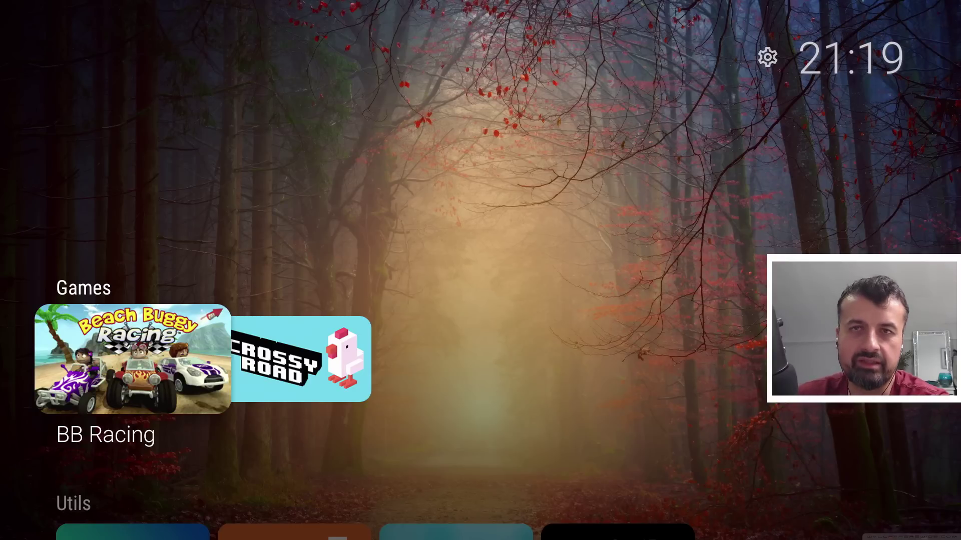
key("Down")
key("Down")
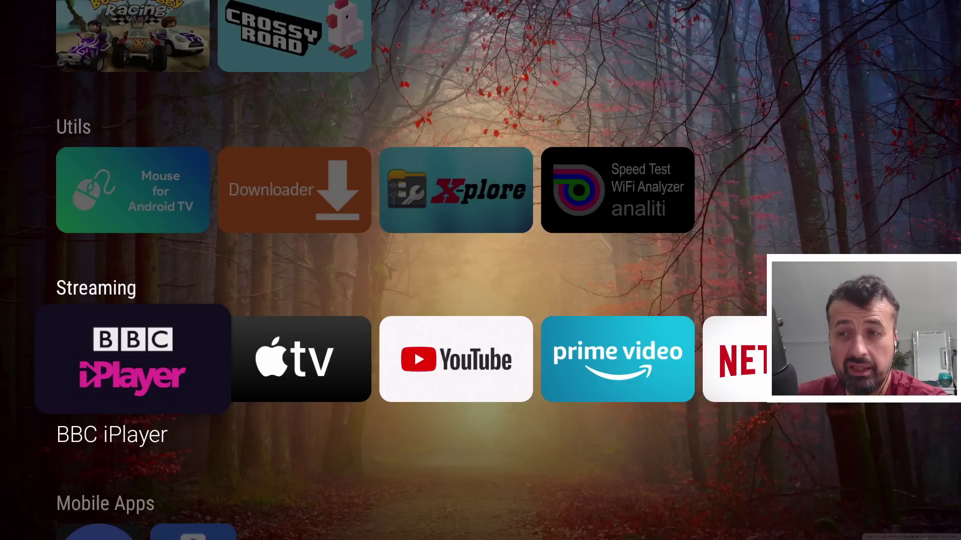
key("Right")
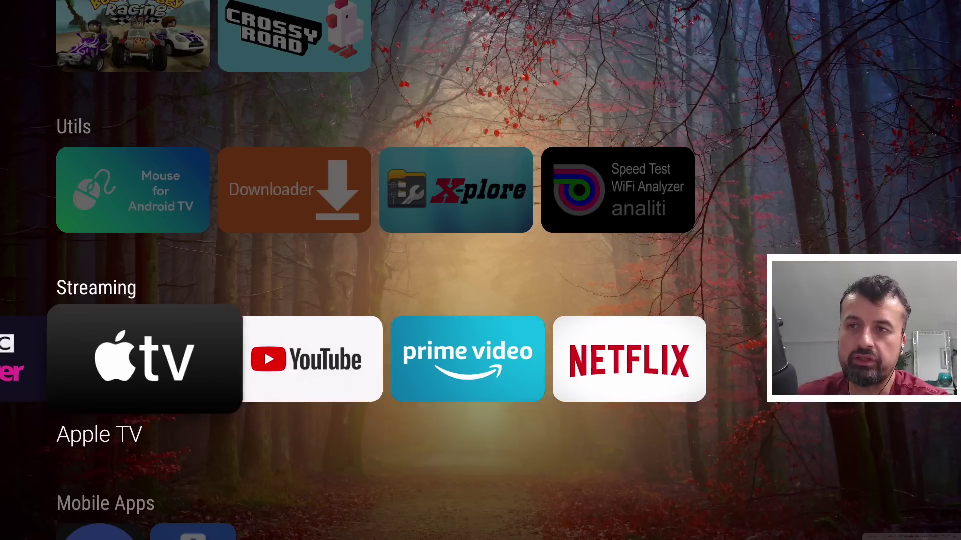
key("Right")
key("Left")
key("Left")
key("Up")
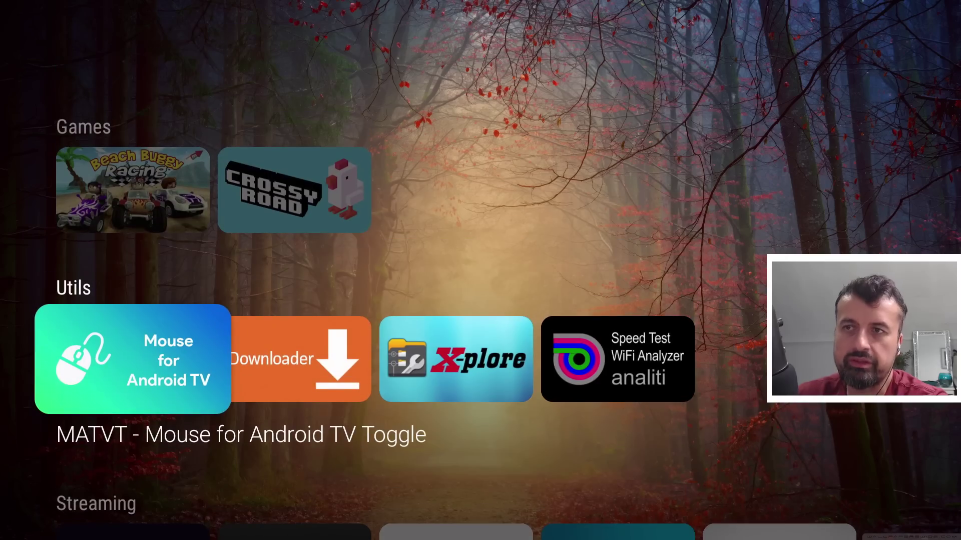
key("Left")
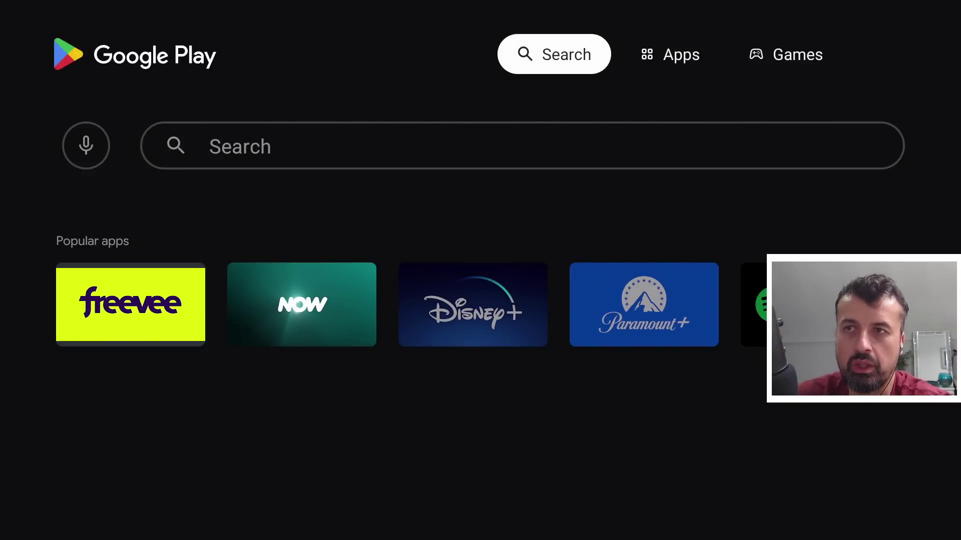
Search Google Play for "project ivy" and open Projectivy Launcher from its app page
key("Down")
key("Right")
key("Return")
left_click(460, 465)
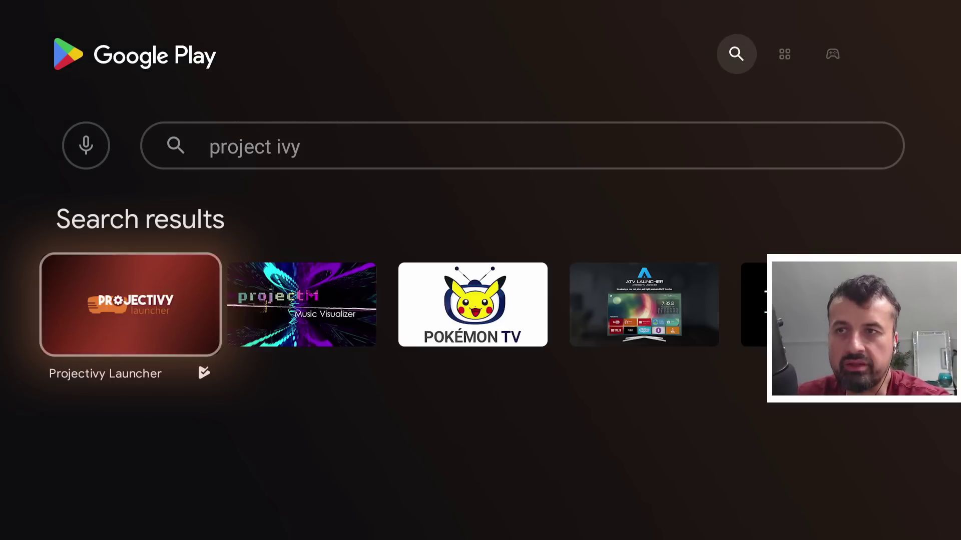
key("Return")
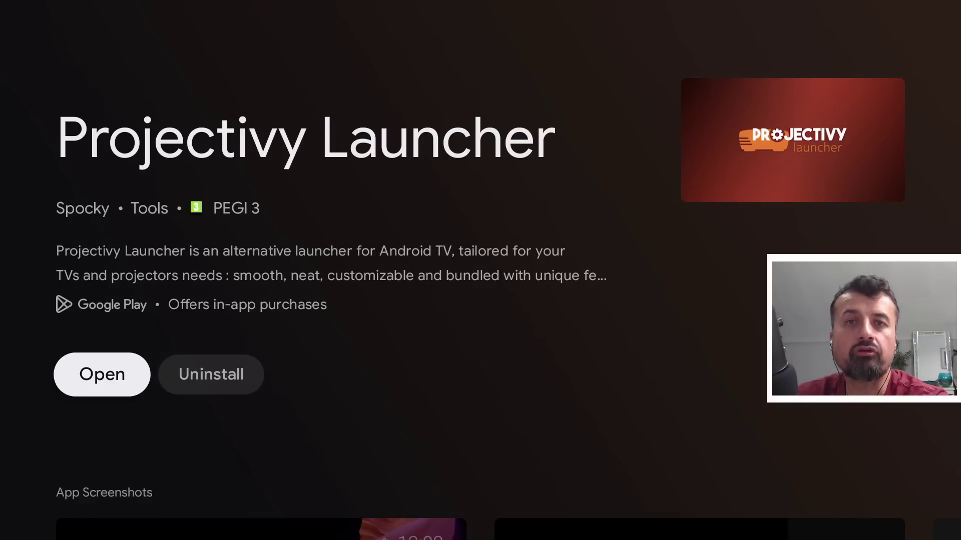
key("Return")
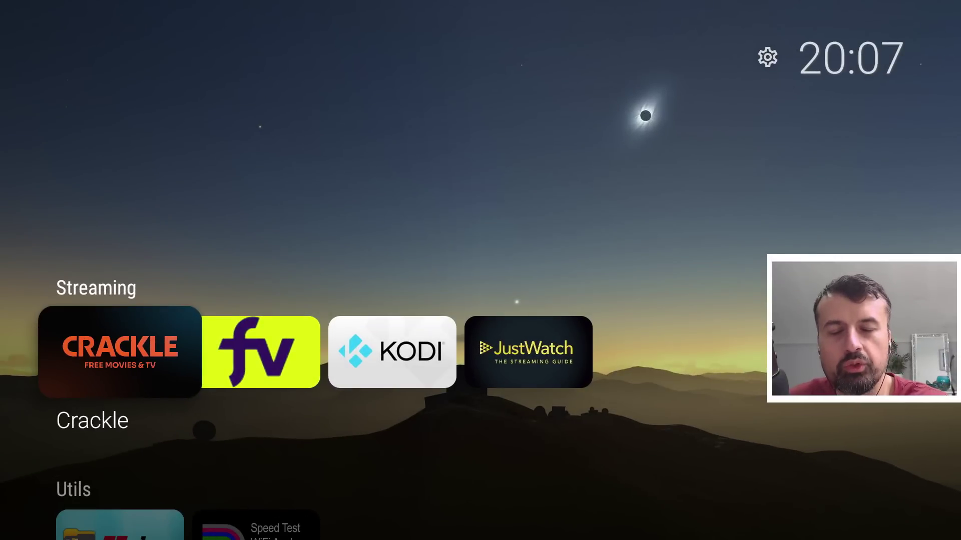
Look through the Streaming, Utils and Tv Apps rows of the launcher with the eclipse wallpaper
key("Down")
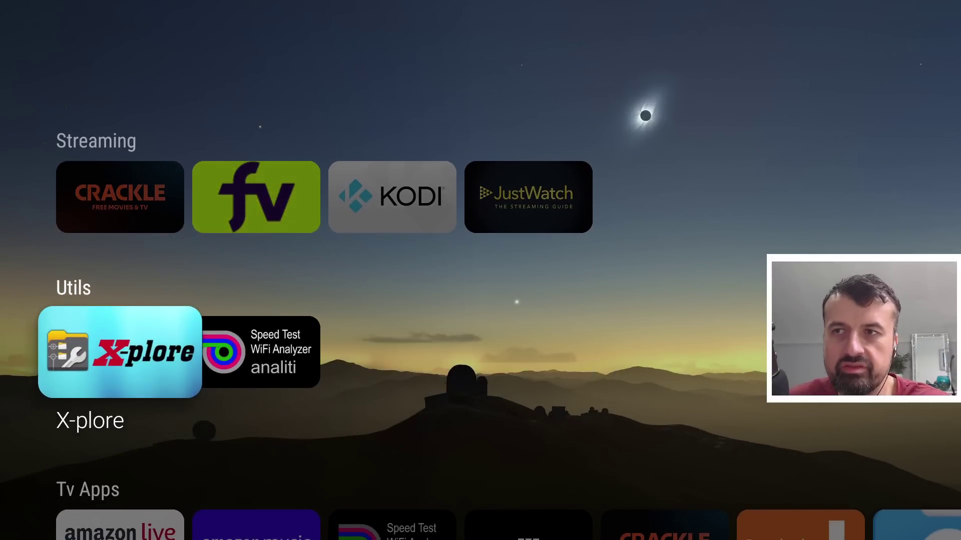
key("Down")
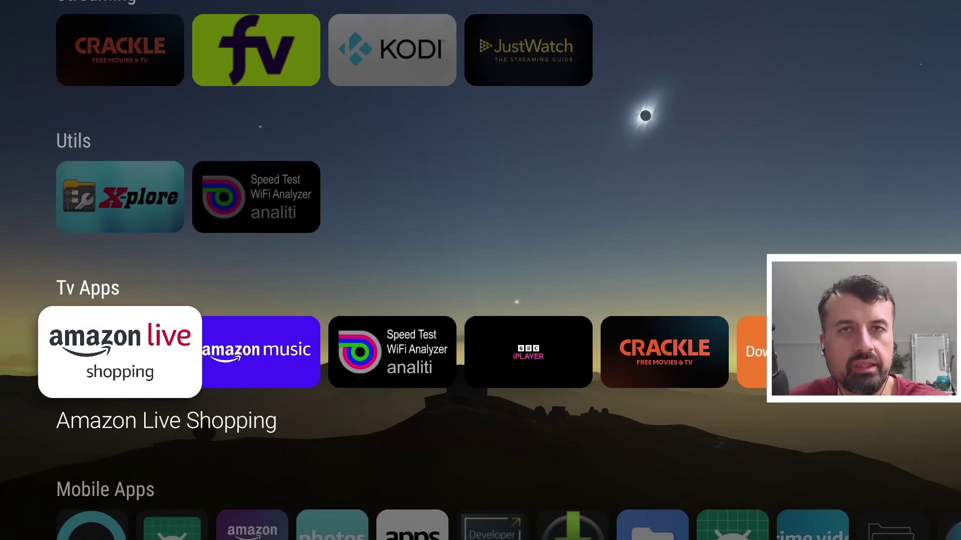
key("Right")
key("Up")
key("Up")
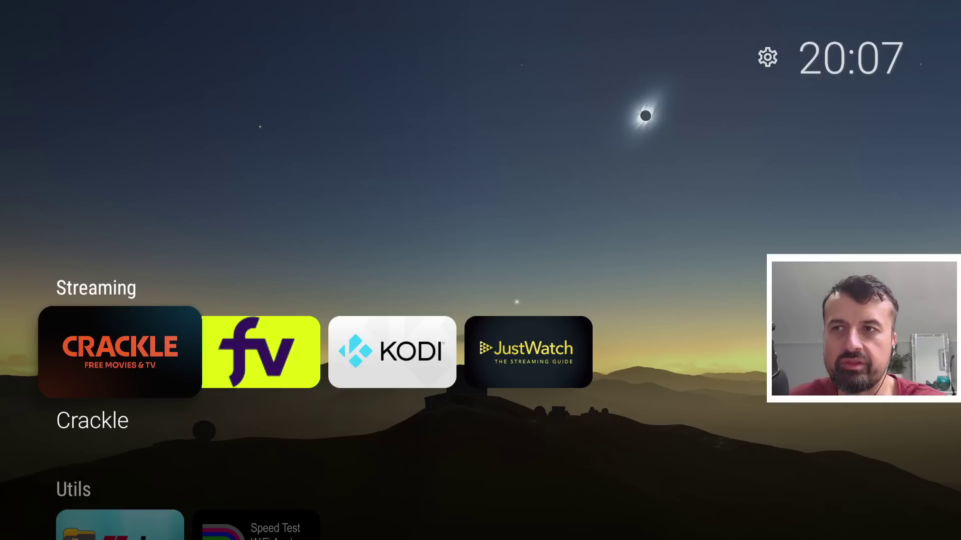
key("Right")
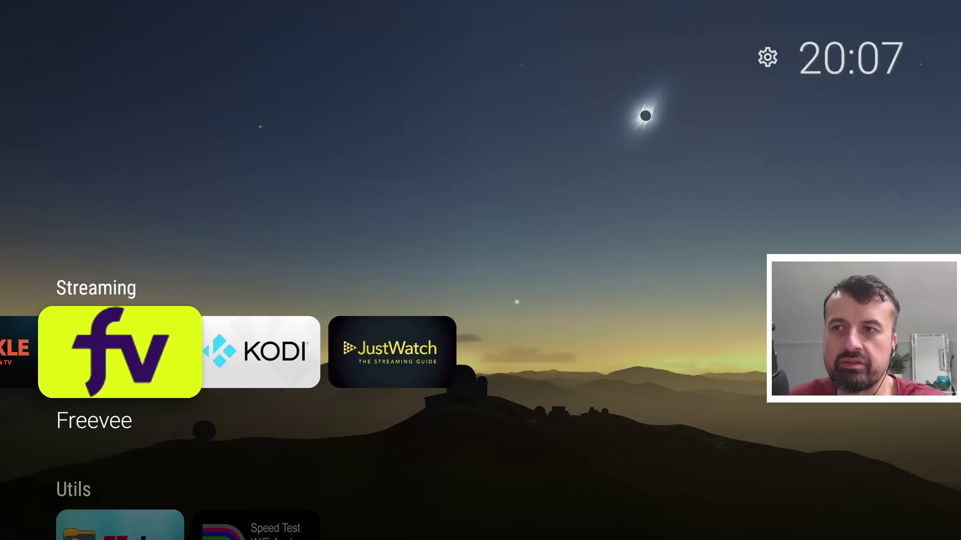
key("Down")
key("Down")
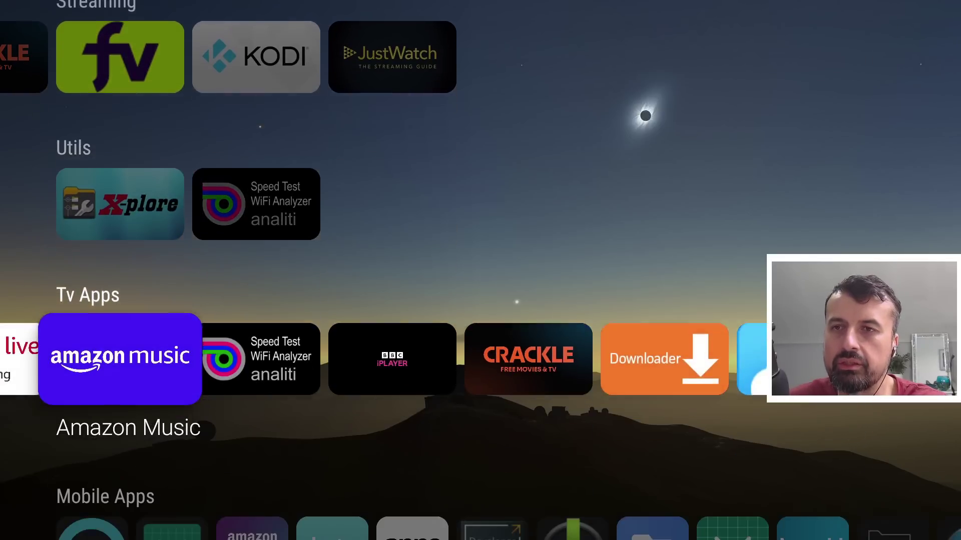
Launch Downloader from the Tv Apps row to test it, then return to its card on the home screen
key("Right")
key("Right")
key("Right")
key("Right")
key("Return")
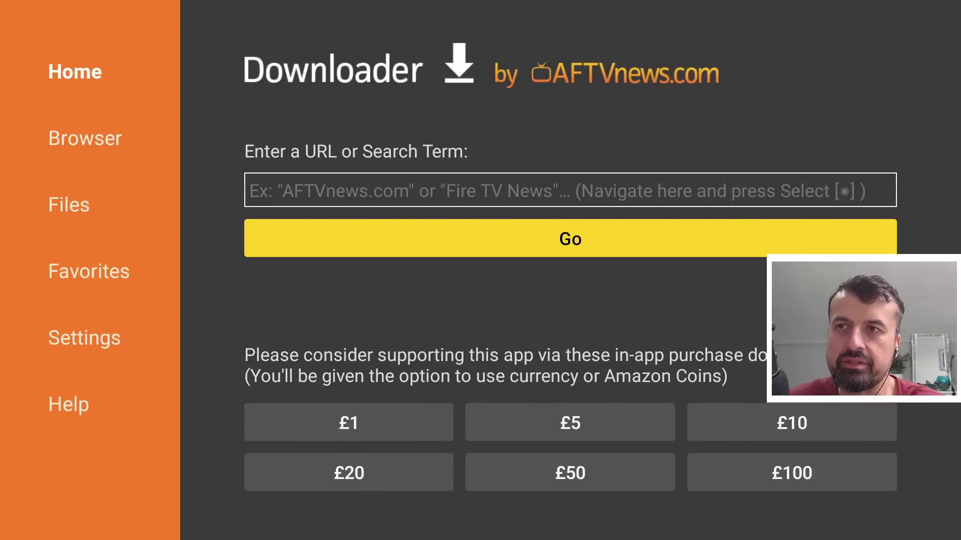
key("Escape")
key("Escape")
key("Left")
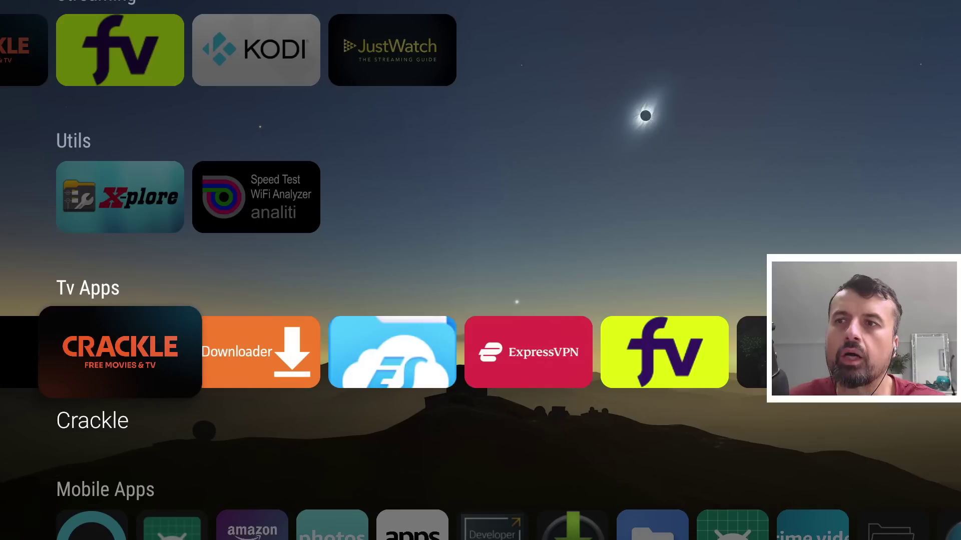
key("Right")
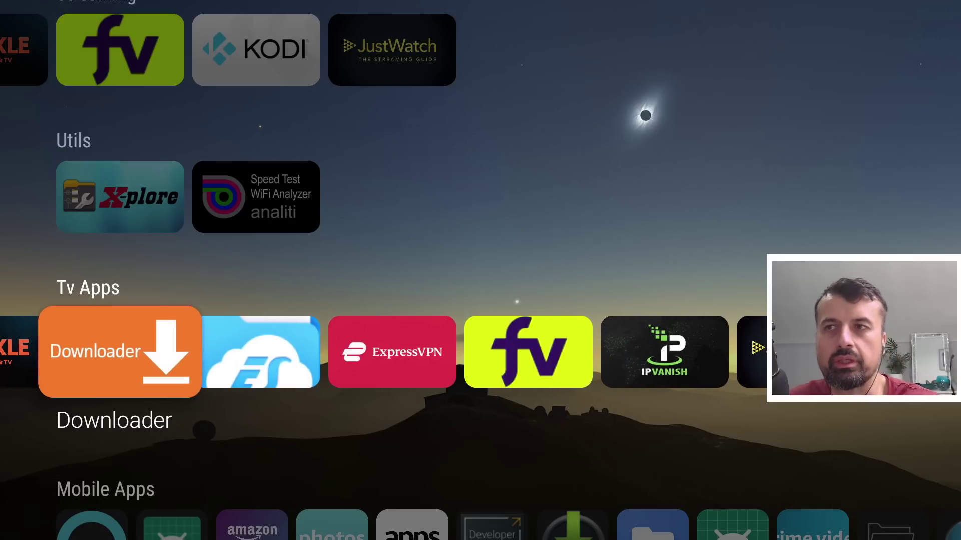